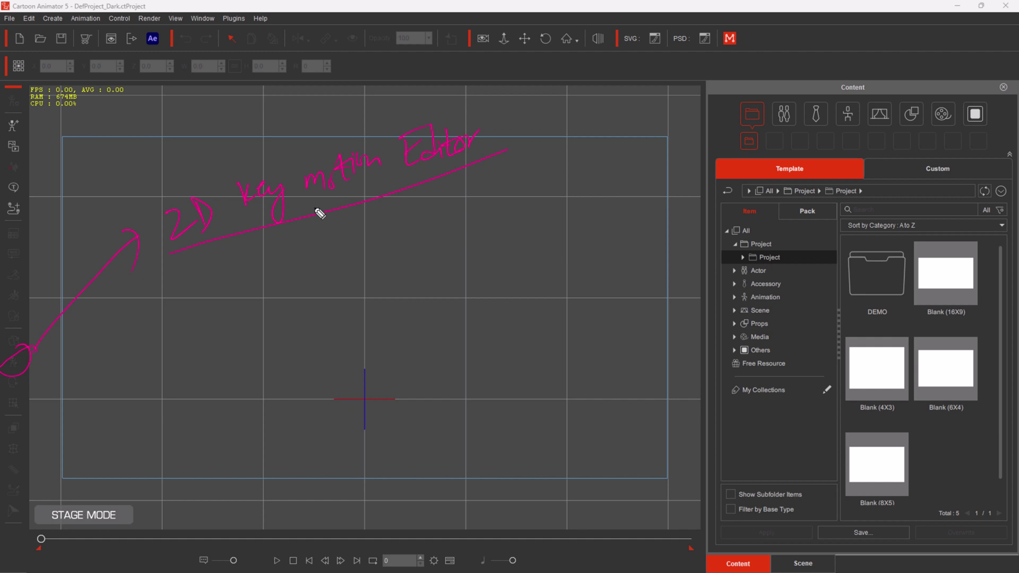
Browse to Actor > Human > 1_G3 360 Human and drag Philipp_S2 onto the stage.
{"action": "key", "text": "ctrl+alt+shift+q"}
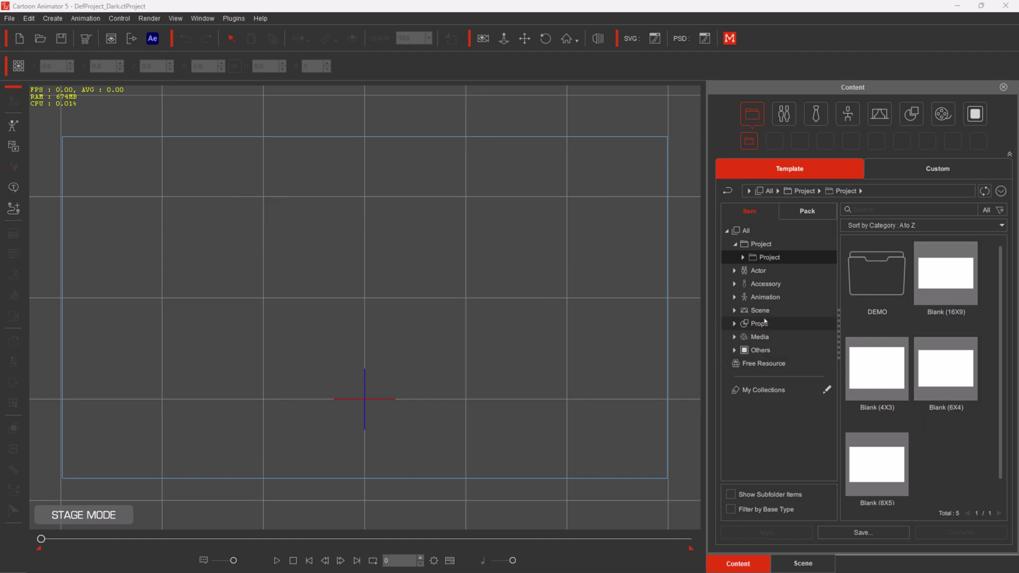
{"action": "left_click", "coordinate": [758, 271]}
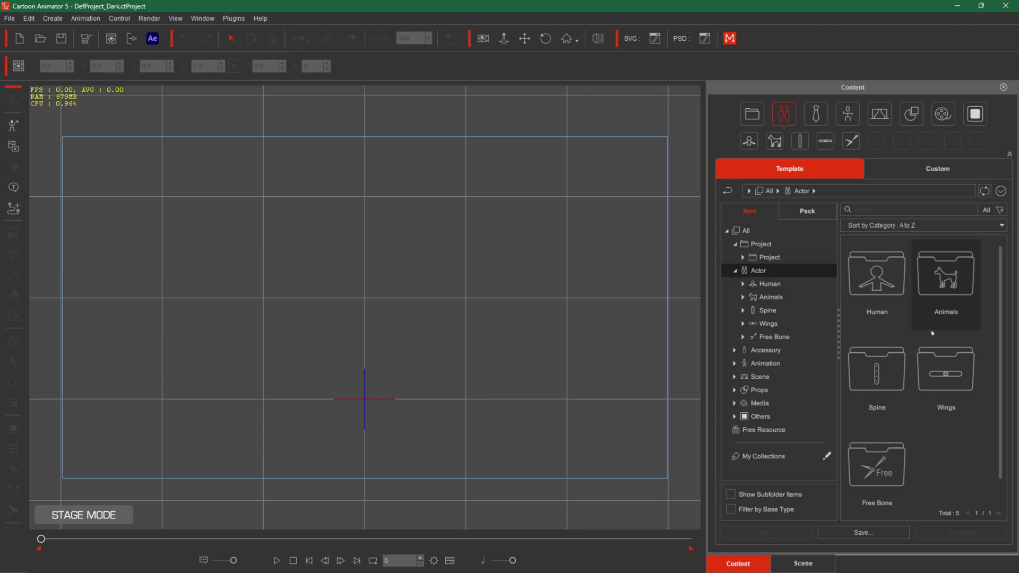
{"action": "left_click", "coordinate": [871, 287]}
{"action": "double_click", "coordinate": [871, 286]}
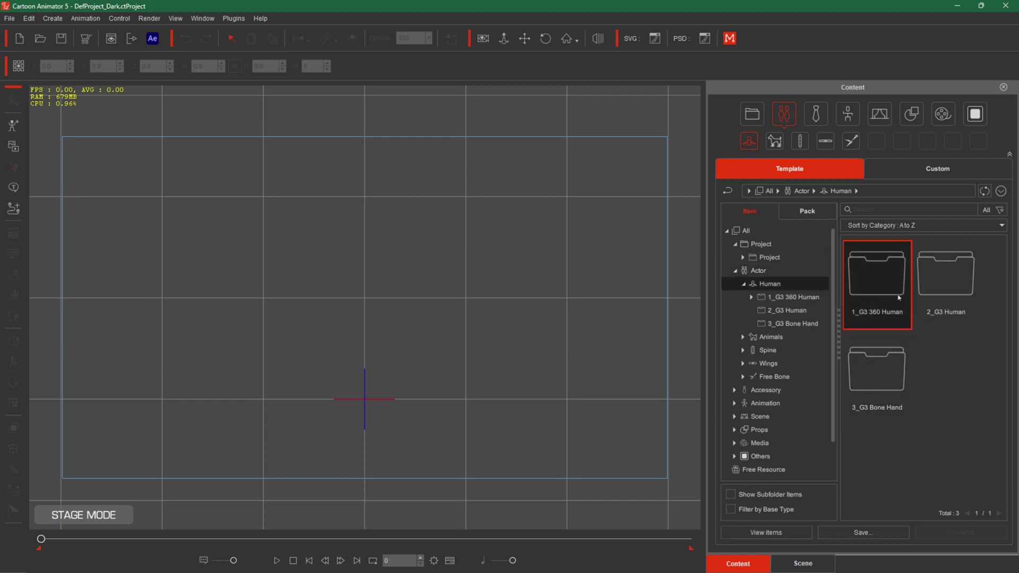
{"action": "double_click", "coordinate": [899, 298]}
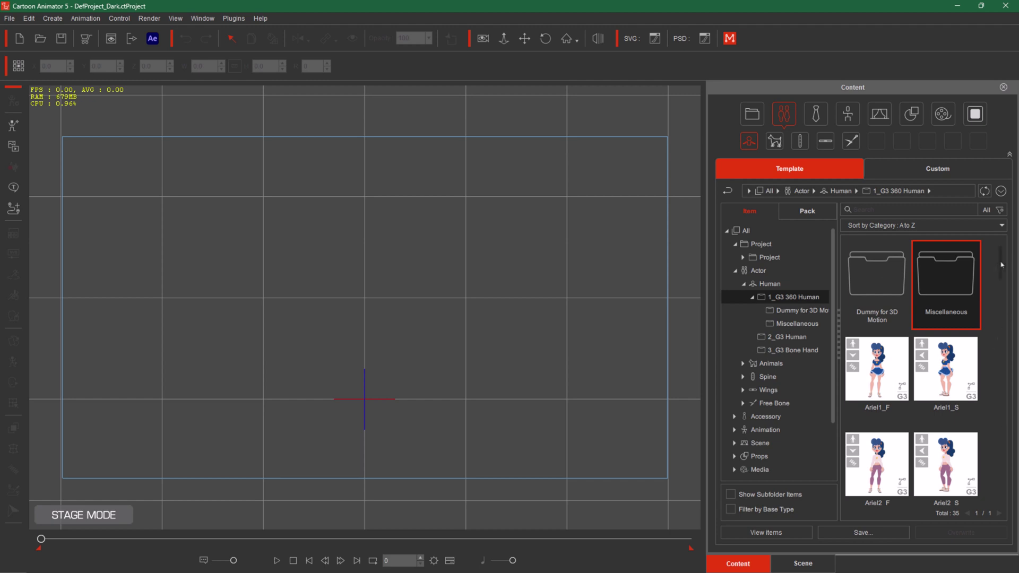
{"action": "left_click_drag", "start_coordinate": [1004, 263], "coordinate": [1001, 396]}
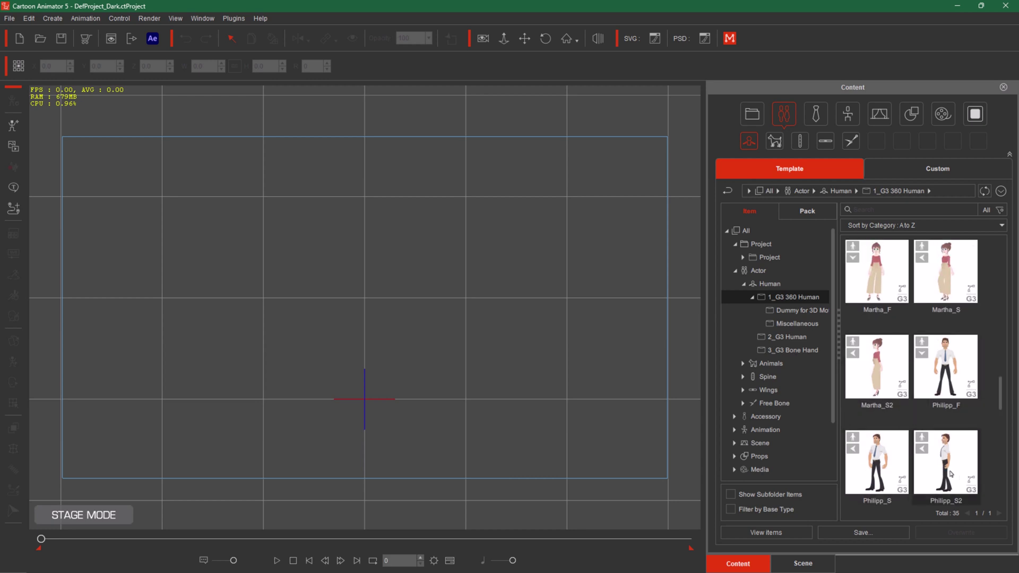
{"action": "left_click_drag", "start_coordinate": [917, 467], "coordinate": [225, 295]}
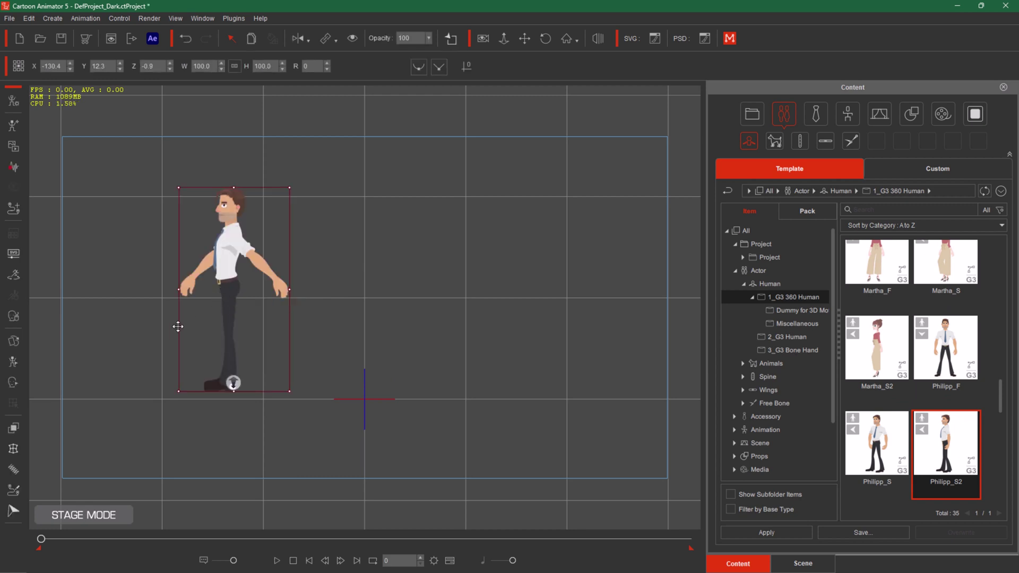
Open the 2D Motion Key Editor and move it up-left, off the content library.
{"action": "left_click", "coordinate": [14, 365]}
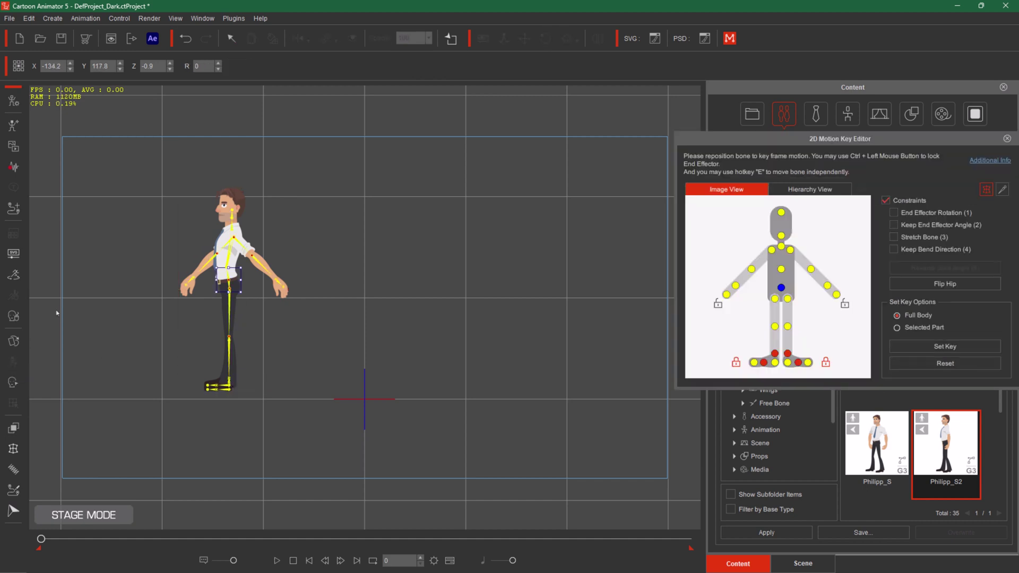
{"action": "left_click_drag", "start_coordinate": [788, 148], "coordinate": [531, 104]}
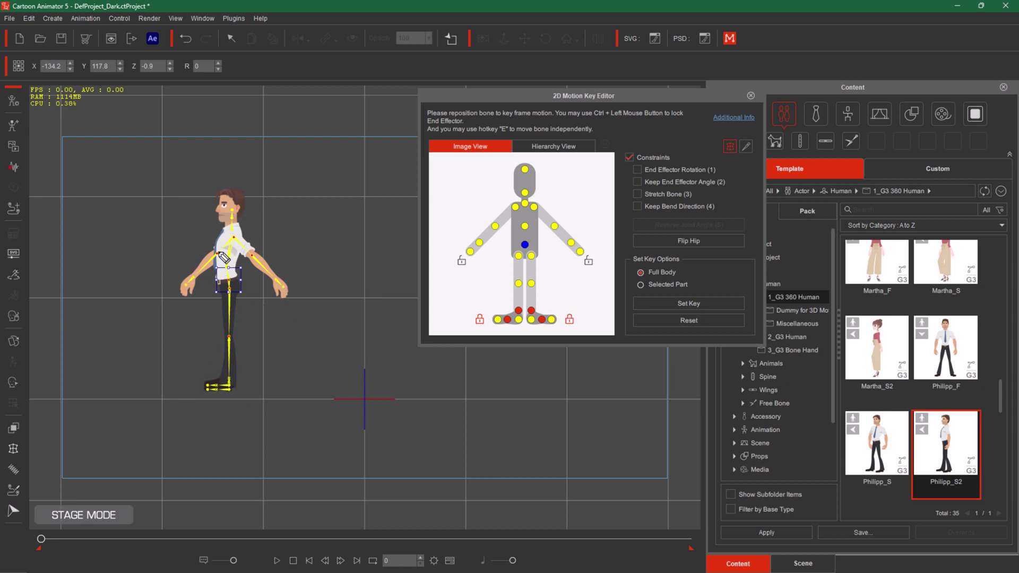
{"action": "mouse_move", "coordinate": [567, 155]}
{"action": "left_mouse_down"}
{"action": "mouse_move", "coordinate": [469, 158]}
{"action": "mouse_move", "coordinate": [568, 342]}
{"action": "mouse_move", "coordinate": [579, 151]}
{"action": "left_mouse_up"}
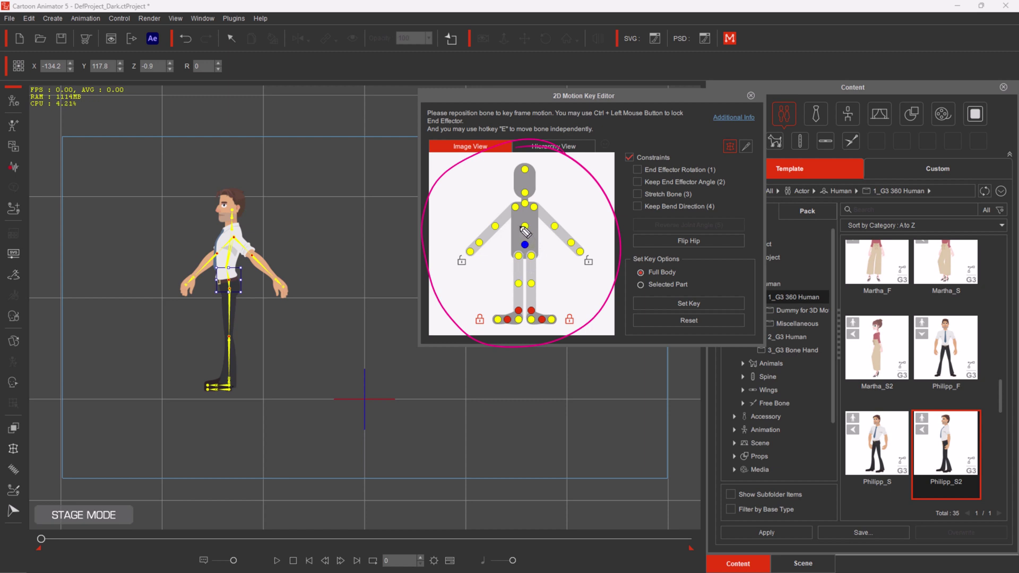
Select Philipp's right arm bone and show its transform tracks in the timeline.
{"action": "mouse_move", "coordinate": [446, 214]}
{"action": "left_mouse_down"}
{"action": "mouse_move", "coordinate": [406, 206]}
{"action": "mouse_move", "coordinate": [218, 239]}
{"action": "left_mouse_up"}
{"action": "left_click_drag", "start_coordinate": [259, 212], "coordinate": [278, 241]}
{"action": "key", "text": "ctrl+alt+shift+c"}
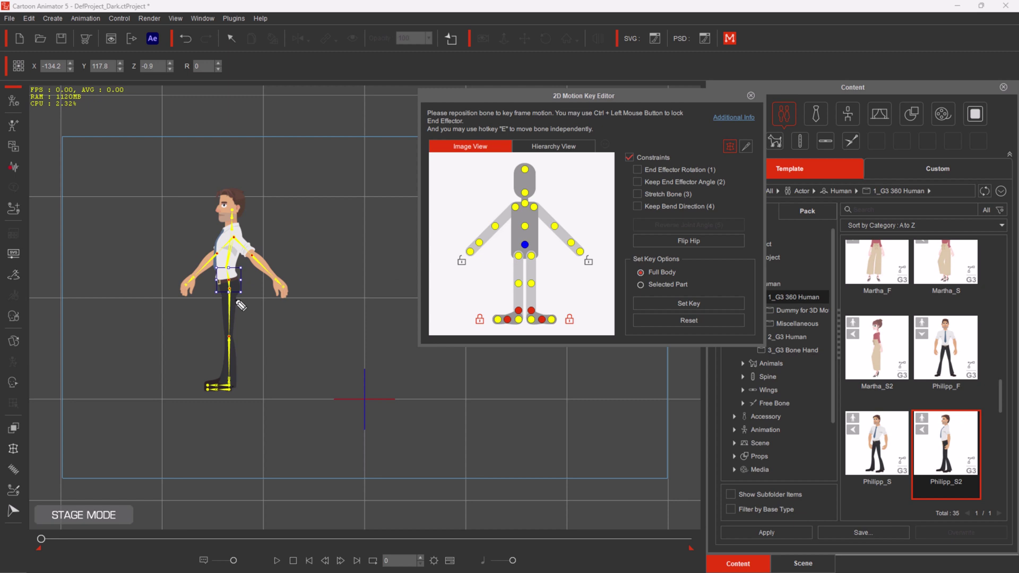
{"action": "key", "text": "ctrl+alt+shift+q"}
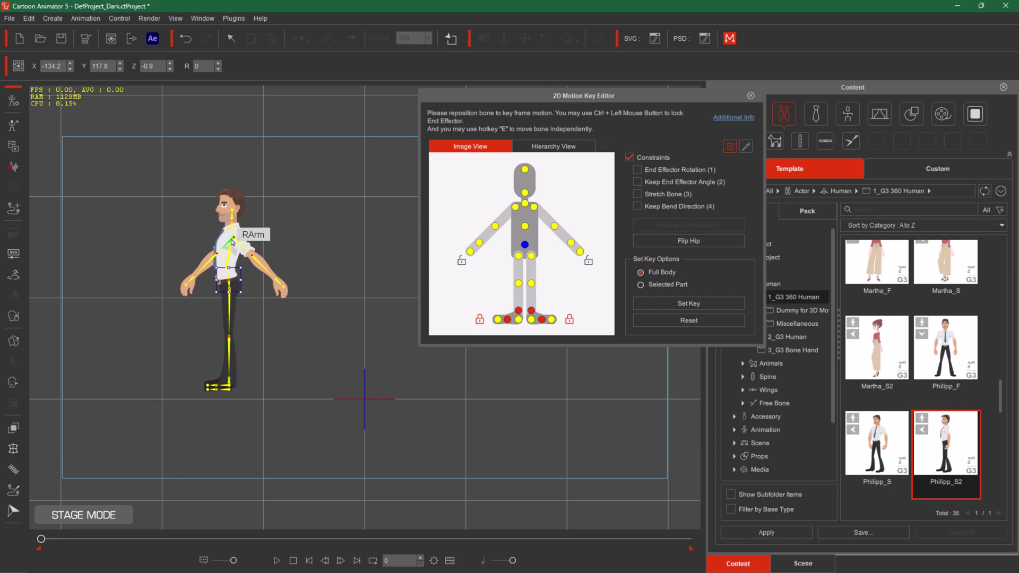
{"action": "left_click", "coordinate": [230, 245]}
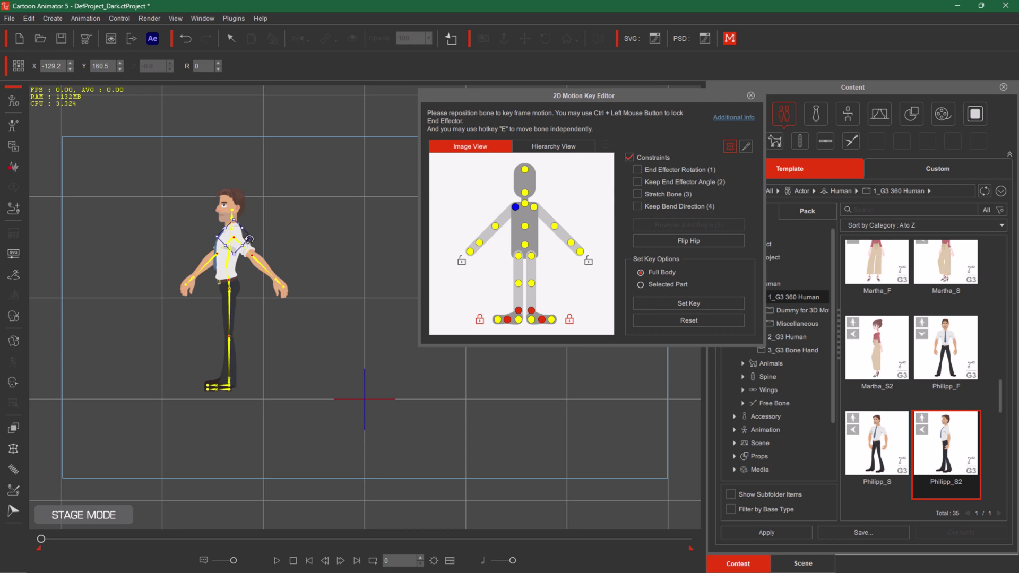
{"action": "left_click", "coordinate": [449, 561]}
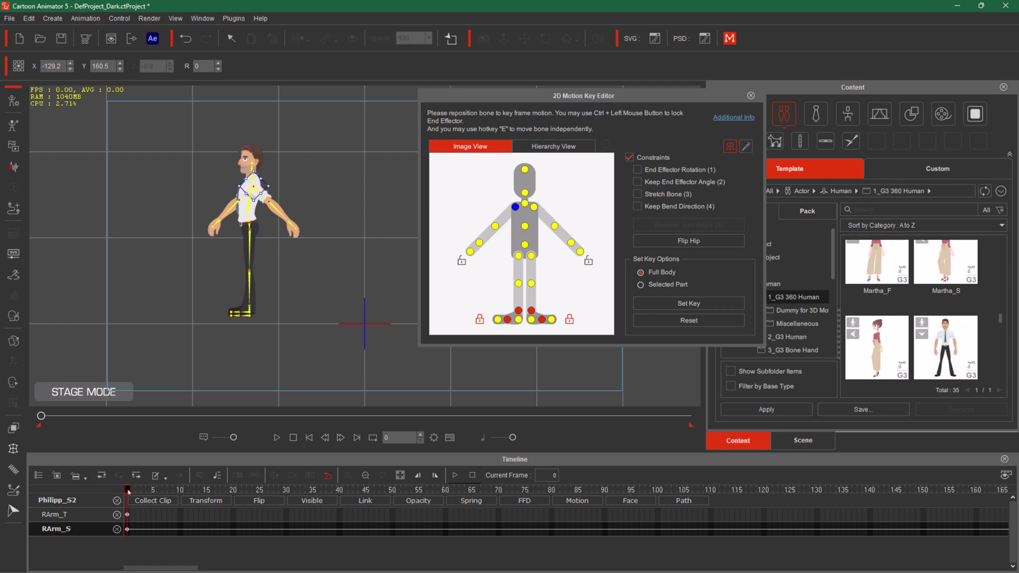
Key a rotated right-arm pose at frame 19 and scrub the timeline to review it.
{"action": "left_click_drag", "start_coordinate": [128, 493], "coordinate": [229, 492]}
{"action": "mouse_move", "coordinate": [274, 188]}
{"action": "left_mouse_down"}
{"action": "mouse_move", "coordinate": [273, 160]}
{"action": "mouse_move", "coordinate": [256, 182]}
{"action": "mouse_move", "coordinate": [262, 194]}
{"action": "left_mouse_up"}
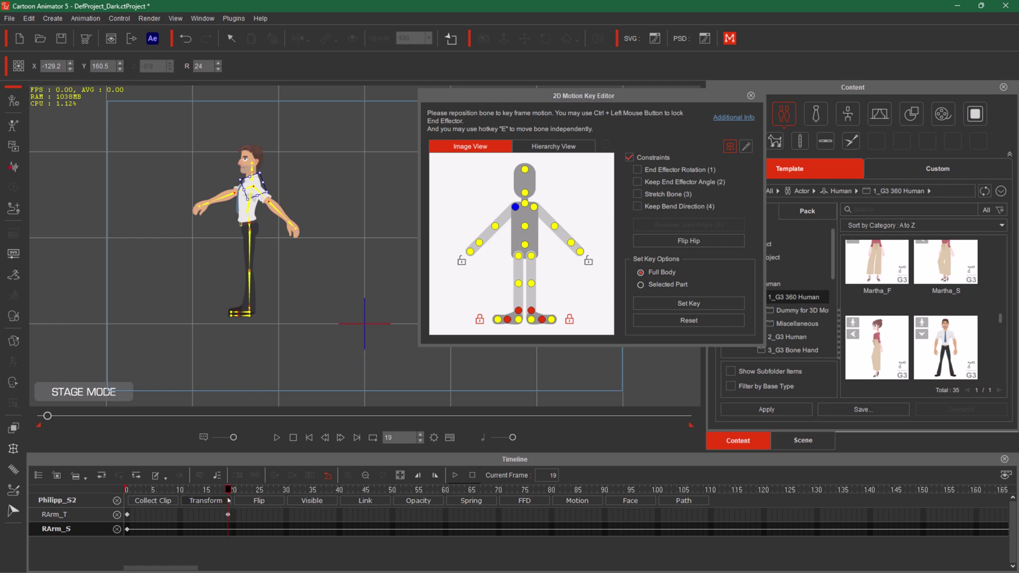
{"action": "mouse_move", "coordinate": [231, 490]}
{"action": "left_mouse_down"}
{"action": "mouse_move", "coordinate": [84, 504]}
{"action": "mouse_move", "coordinate": [276, 488]}
{"action": "mouse_move", "coordinate": [228, 489]}
{"action": "left_mouse_up"}
{"action": "left_click", "coordinate": [269, 205]}
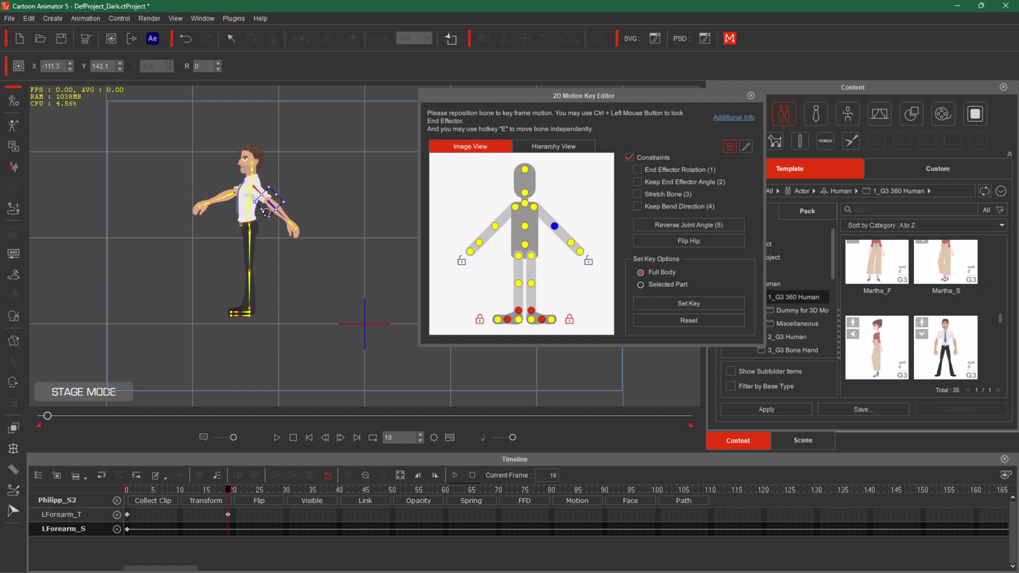
{"action": "left_click", "coordinate": [252, 188]}
{"action": "left_click", "coordinate": [262, 194]}
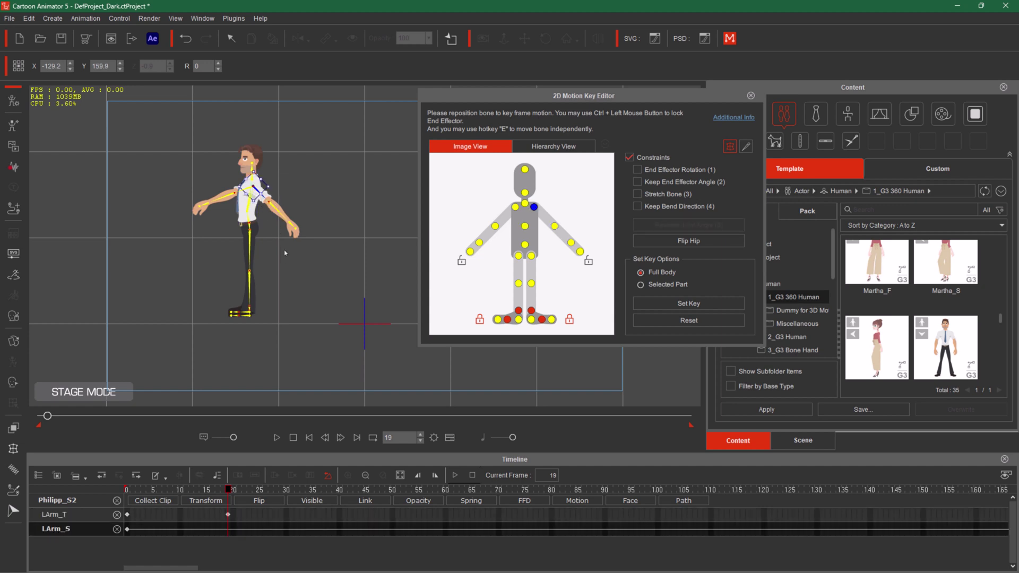
{"action": "left_click", "coordinate": [525, 227]}
{"action": "left_click", "coordinate": [524, 204]}
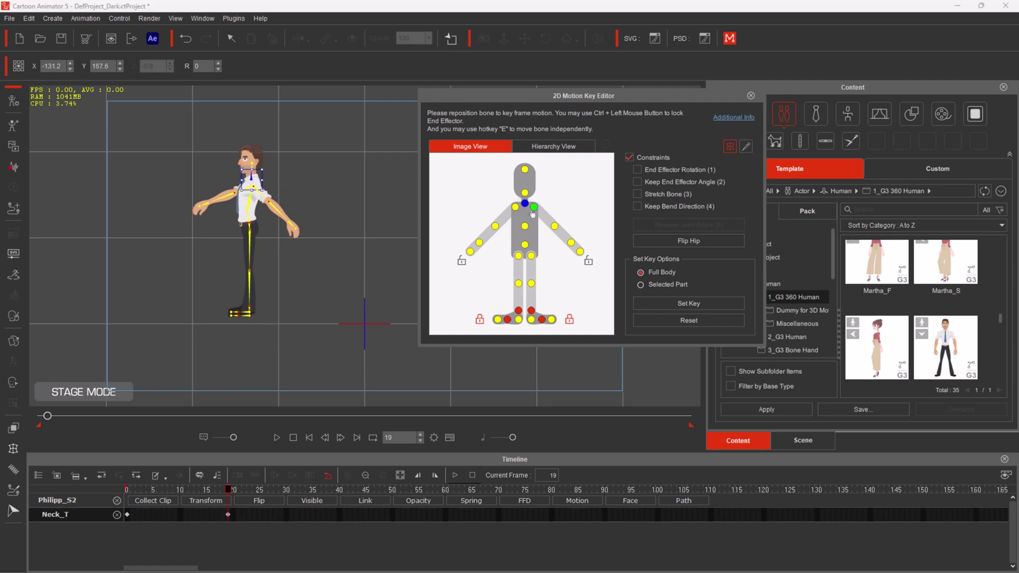
{"action": "left_click", "coordinate": [533, 208]}
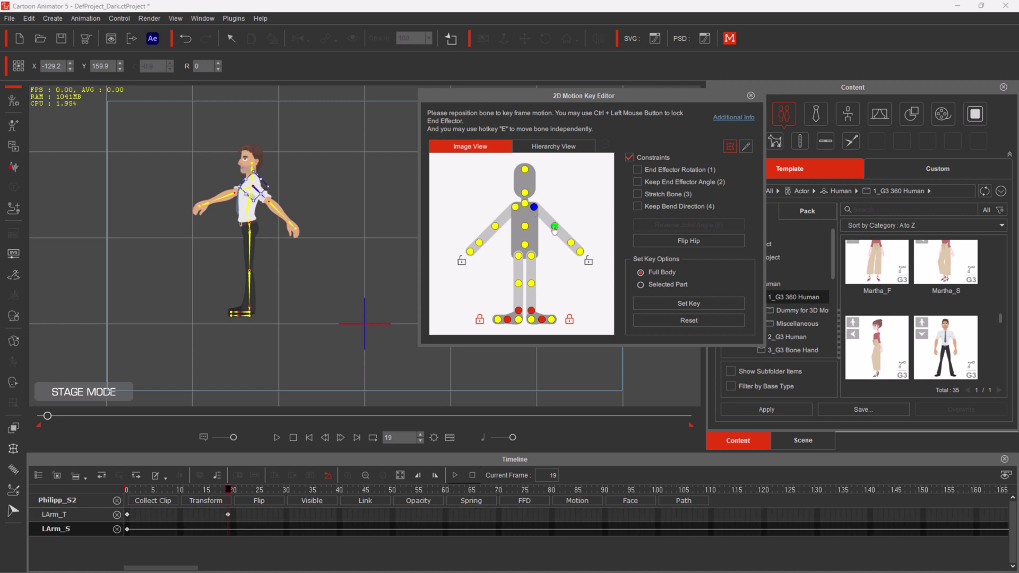
{"action": "left_click", "coordinate": [554, 226]}
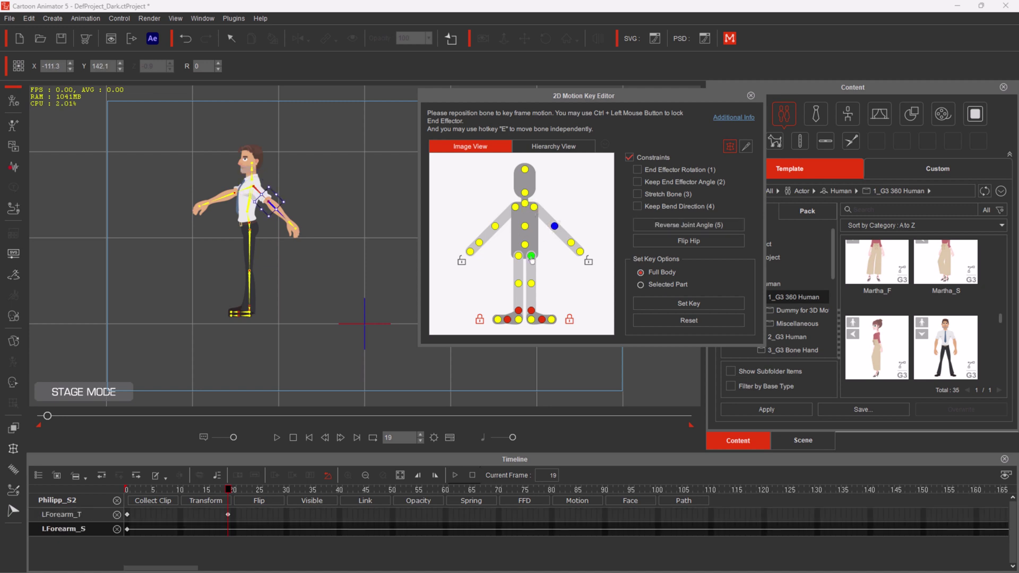
{"action": "left_click", "coordinate": [531, 284]}
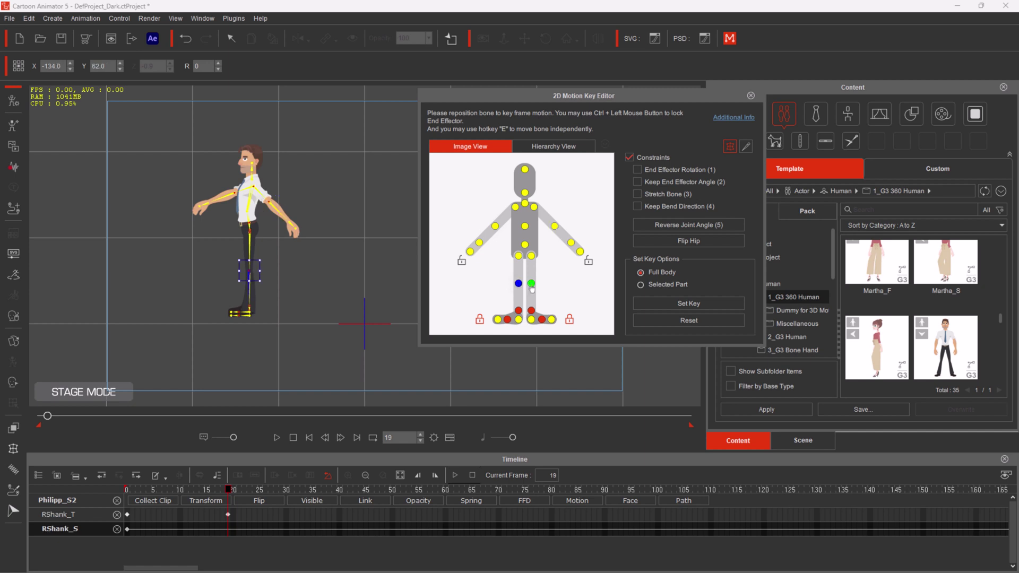
{"action": "left_click", "coordinate": [532, 285]}
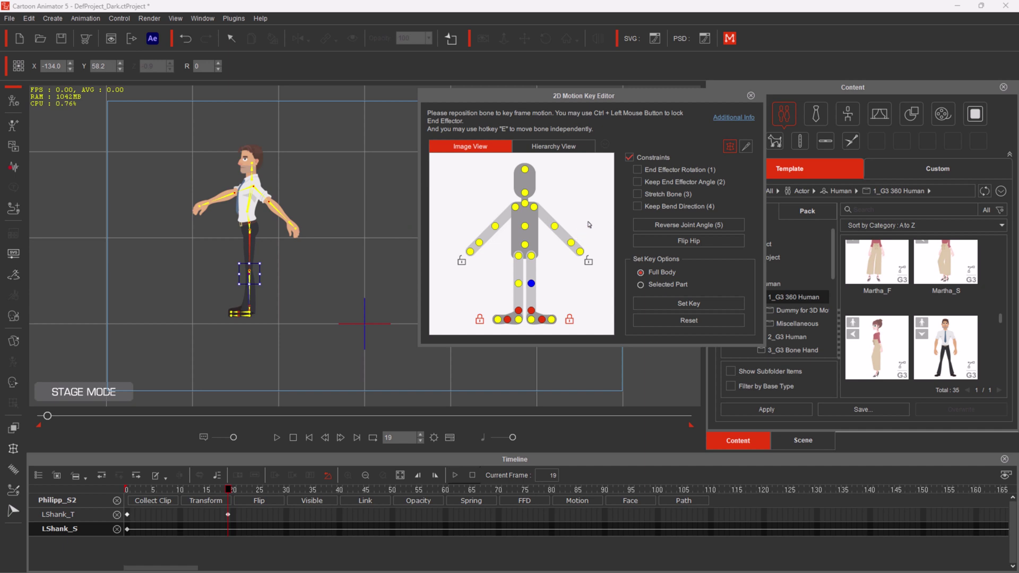
{"action": "key", "text": "ctrl+alt+shift+w"}
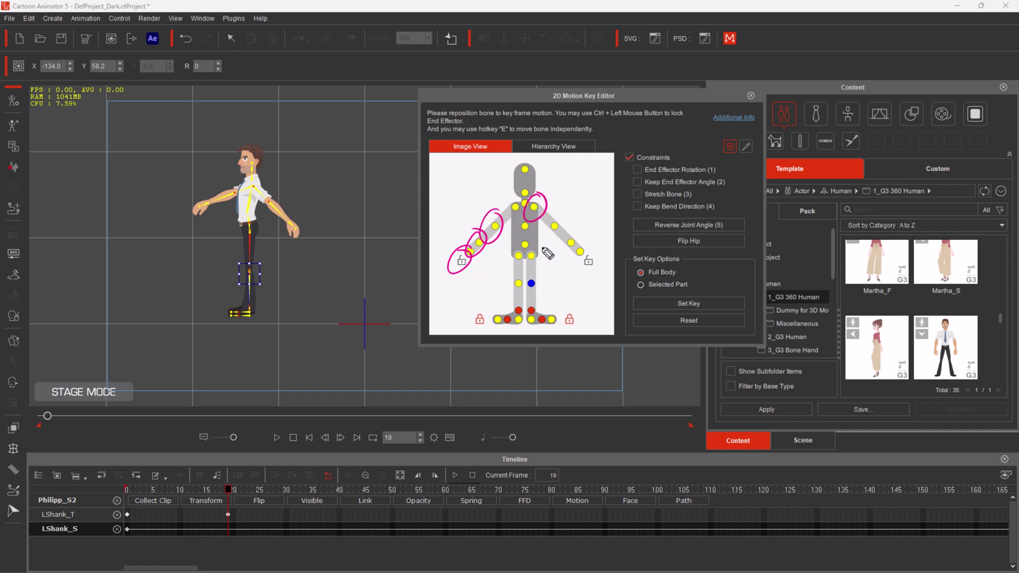
{"action": "mouse_move", "coordinate": [598, 251]}
{"action": "left_mouse_down"}
{"action": "mouse_move", "coordinate": [563, 205]}
{"action": "mouse_move", "coordinate": [540, 222]}
{"action": "mouse_move", "coordinate": [562, 275]}
{"action": "mouse_move", "coordinate": [590, 239]}
{"action": "left_mouse_up"}
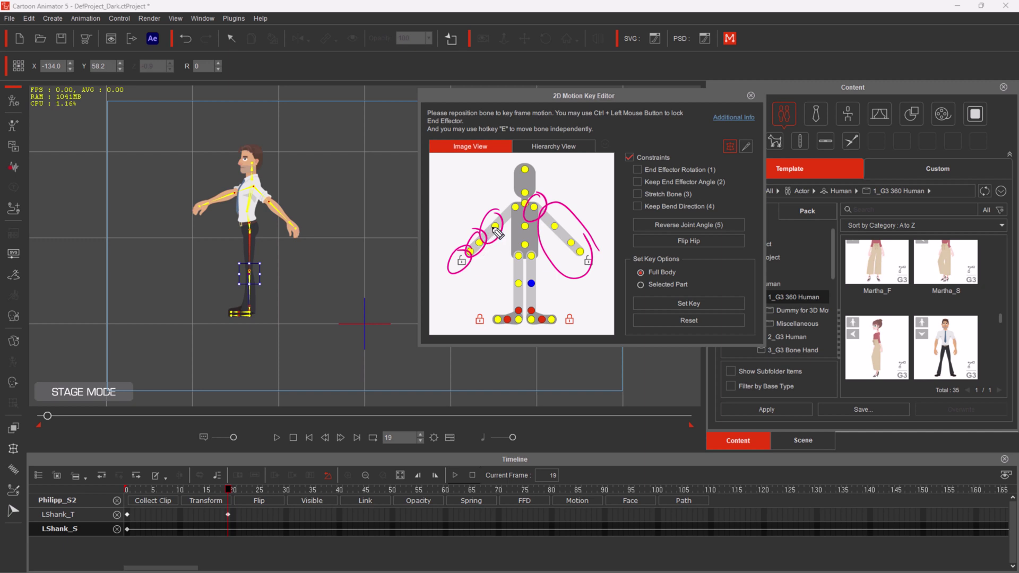
{"action": "mouse_move", "coordinate": [440, 184]}
{"action": "left_mouse_down"}
{"action": "mouse_move", "coordinate": [467, 212]}
{"action": "mouse_move", "coordinate": [478, 162]}
{"action": "mouse_move", "coordinate": [431, 173]}
{"action": "left_mouse_up"}
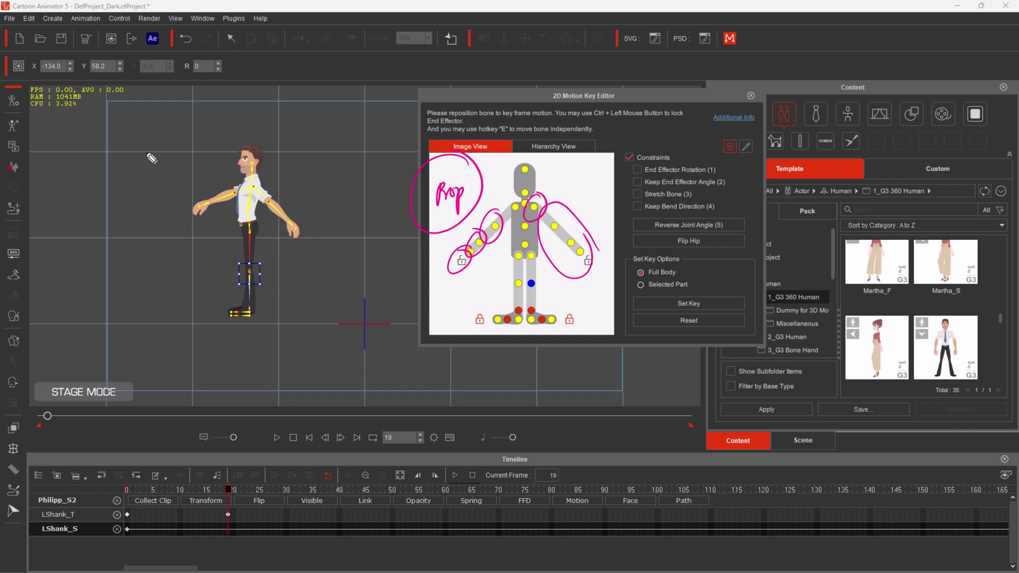
{"action": "mouse_move", "coordinate": [126, 155]}
{"action": "left_mouse_down"}
{"action": "mouse_move", "coordinate": [126, 157]}
{"action": "mouse_move", "coordinate": [129, 169]}
{"action": "mouse_move", "coordinate": [162, 152]}
{"action": "mouse_move", "coordinate": [162, 166]}
{"action": "mouse_move", "coordinate": [184, 156]}
{"action": "left_mouse_up"}
{"action": "mouse_move", "coordinate": [238, 125]}
{"action": "left_mouse_down"}
{"action": "mouse_move", "coordinate": [245, 150]}
{"action": "mouse_move", "coordinate": [274, 124]}
{"action": "mouse_move", "coordinate": [295, 134]}
{"action": "mouse_move", "coordinate": [327, 112]}
{"action": "mouse_move", "coordinate": [382, 109]}
{"action": "left_mouse_up"}
{"action": "mouse_move", "coordinate": [587, 277]}
{"action": "left_mouse_down"}
{"action": "mouse_move", "coordinate": [585, 223]}
{"action": "mouse_move", "coordinate": [542, 153]}
{"action": "mouse_move", "coordinate": [437, 226]}
{"action": "mouse_move", "coordinate": [483, 345]}
{"action": "mouse_move", "coordinate": [577, 320]}
{"action": "mouse_move", "coordinate": [526, 162]}
{"action": "left_mouse_up"}
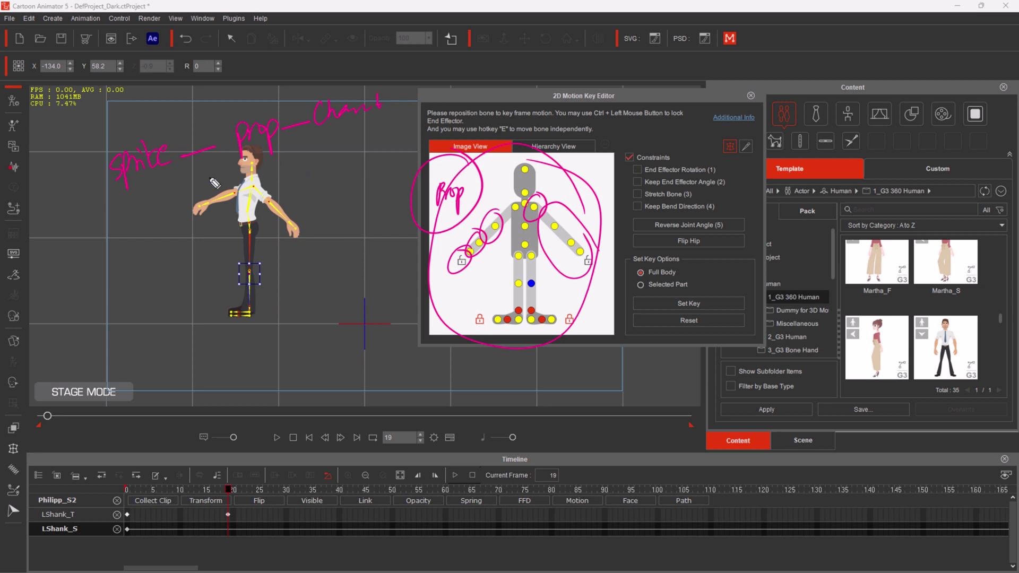
{"action": "mouse_move", "coordinate": [98, 199]}
{"action": "left_mouse_down"}
{"action": "mouse_move", "coordinate": [176, 172]}
{"action": "mouse_move", "coordinate": [303, 154]}
{"action": "left_mouse_up"}
{"action": "mouse_move", "coordinate": [327, 155]}
{"action": "left_mouse_down"}
{"action": "mouse_move", "coordinate": [403, 137]}
{"action": "mouse_move", "coordinate": [419, 106]}
{"action": "mouse_move", "coordinate": [309, 87]}
{"action": "mouse_move", "coordinate": [420, 158]}
{"action": "left_mouse_up"}
{"action": "key", "text": "e"}
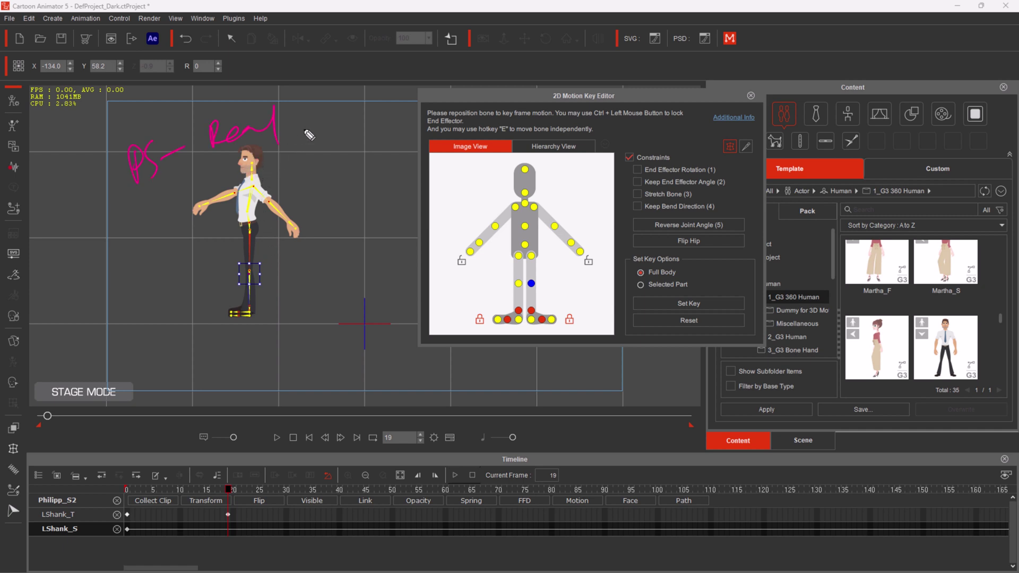
{"action": "mouse_move", "coordinate": [310, 114]}
{"action": "left_mouse_down"}
{"action": "mouse_move", "coordinate": [283, 83]}
{"action": "mouse_move", "coordinate": [192, 103]}
{"action": "mouse_move", "coordinate": [257, 176]}
{"action": "mouse_move", "coordinate": [277, 91]}
{"action": "left_mouse_up"}
{"action": "mouse_move", "coordinate": [106, 263]}
{"action": "left_mouse_down"}
{"action": "mouse_move", "coordinate": [127, 290]}
{"action": "mouse_move", "coordinate": [136, 258]}
{"action": "mouse_move", "coordinate": [139, 286]}
{"action": "mouse_move", "coordinate": [228, 235]}
{"action": "mouse_move", "coordinate": [203, 256]}
{"action": "mouse_move", "coordinate": [222, 232]}
{"action": "mouse_move", "coordinate": [229, 260]}
{"action": "left_mouse_up"}
{"action": "left_click_drag", "start_coordinate": [286, 217], "coordinate": [374, 180]}
{"action": "mouse_move", "coordinate": [374, 220]}
{"action": "left_mouse_down"}
{"action": "mouse_move", "coordinate": [391, 189]}
{"action": "mouse_move", "coordinate": [422, 199]}
{"action": "mouse_move", "coordinate": [435, 162]}
{"action": "left_mouse_up"}
{"action": "left_click_drag", "start_coordinate": [141, 110], "coordinate": [133, 127]}
{"action": "mouse_move", "coordinate": [145, 233]}
{"action": "left_mouse_down"}
{"action": "mouse_move", "coordinate": [106, 324]}
{"action": "mouse_move", "coordinate": [141, 230]}
{"action": "left_mouse_up"}
{"action": "mouse_move", "coordinate": [308, 267]}
{"action": "left_mouse_down"}
{"action": "mouse_move", "coordinate": [290, 334]}
{"action": "mouse_move", "coordinate": [337, 309]}
{"action": "left_mouse_up"}
{"action": "left_click", "coordinate": [305, 303]}
{"action": "left_click_drag", "start_coordinate": [344, 270], "coordinate": [353, 313]}
{"action": "mouse_move", "coordinate": [376, 241]}
{"action": "left_mouse_down"}
{"action": "mouse_move", "coordinate": [259, 249]}
{"action": "mouse_move", "coordinate": [298, 368]}
{"action": "mouse_move", "coordinate": [369, 232]}
{"action": "left_mouse_up"}
{"action": "mouse_move", "coordinate": [156, 174]}
{"action": "left_mouse_down"}
{"action": "mouse_move", "coordinate": [177, 211]}
{"action": "mouse_move", "coordinate": [235, 286]}
{"action": "left_mouse_up"}
{"action": "left_click_drag", "start_coordinate": [262, 329], "coordinate": [167, 297]}
Draw a magenta loop around the full-body bone figure in the Image View.
{"action": "mouse_move", "coordinate": [426, 296]}
{"action": "left_mouse_down"}
{"action": "mouse_move", "coordinate": [343, 242]}
{"action": "mouse_move", "coordinate": [281, 368]}
{"action": "mouse_move", "coordinate": [364, 252]}
{"action": "mouse_move", "coordinate": [298, 277]}
{"action": "left_mouse_up"}
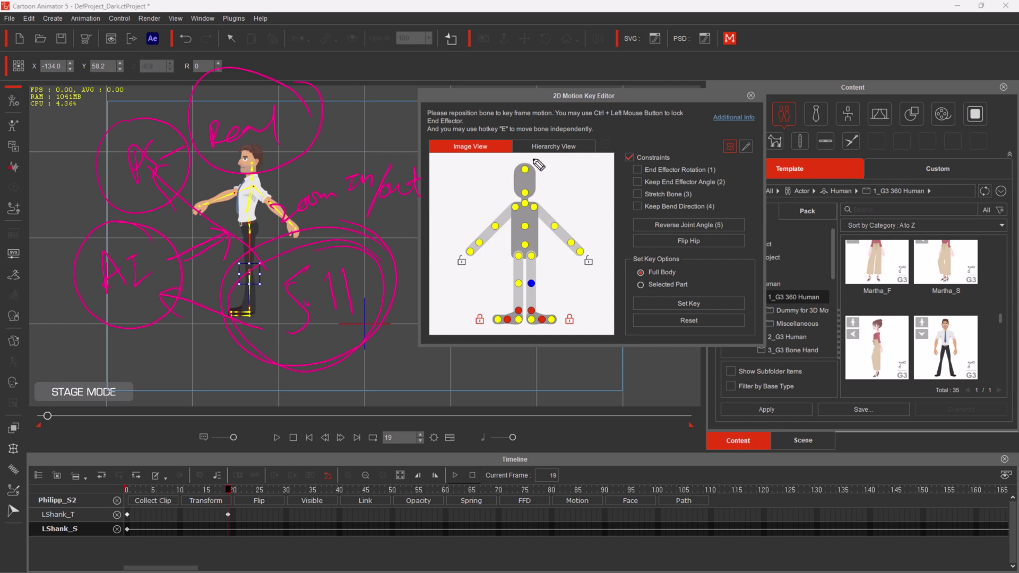
{"action": "mouse_move", "coordinate": [528, 155]}
{"action": "left_mouse_down"}
{"action": "mouse_move", "coordinate": [477, 175]}
{"action": "mouse_move", "coordinate": [450, 247]}
{"action": "mouse_move", "coordinate": [453, 312]}
{"action": "mouse_move", "coordinate": [559, 351]}
{"action": "mouse_move", "coordinate": [621, 267]}
{"action": "mouse_move", "coordinate": [500, 153]}
{"action": "left_mouse_up"}
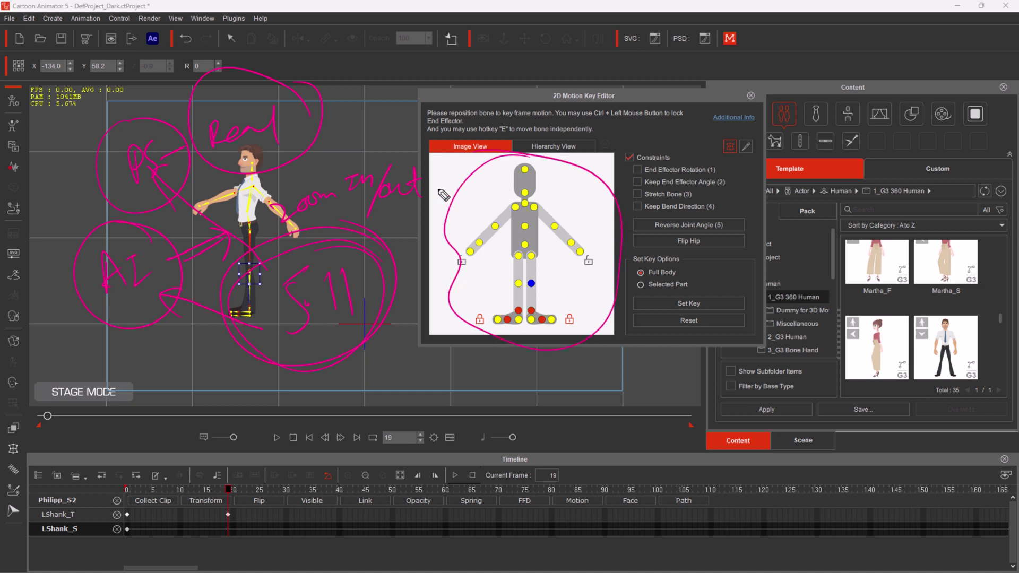
Nudge the knee rotation, select the right hand bone, then close the 2D Motion Key Editor.
{"action": "key", "text": "e"}
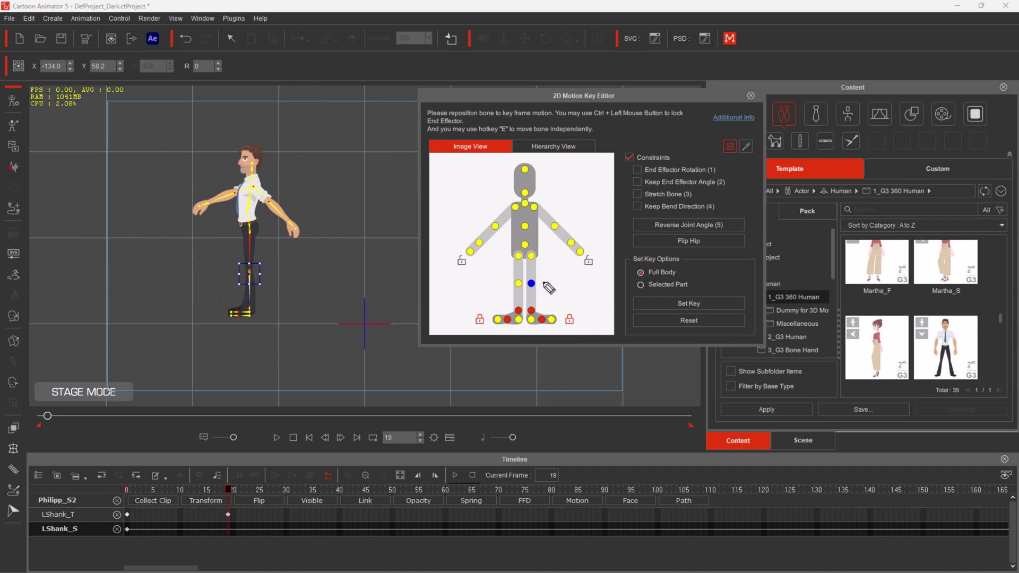
{"action": "mouse_move", "coordinate": [549, 268]}
{"action": "left_mouse_down"}
{"action": "mouse_move", "coordinate": [539, 308]}
{"action": "mouse_move", "coordinate": [538, 260]}
{"action": "left_mouse_up"}
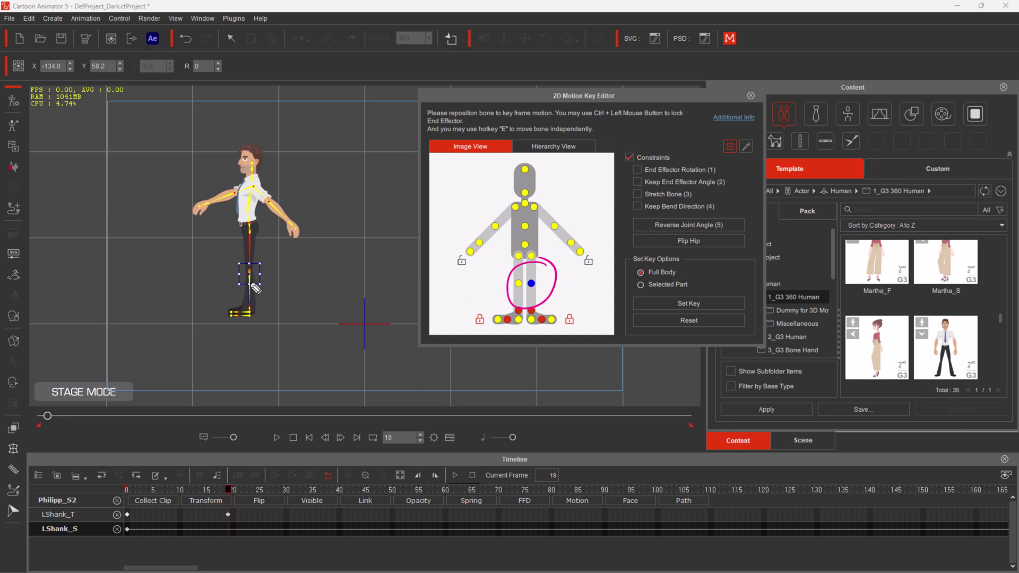
{"action": "key", "text": "ctrl+alt+shift+q"}
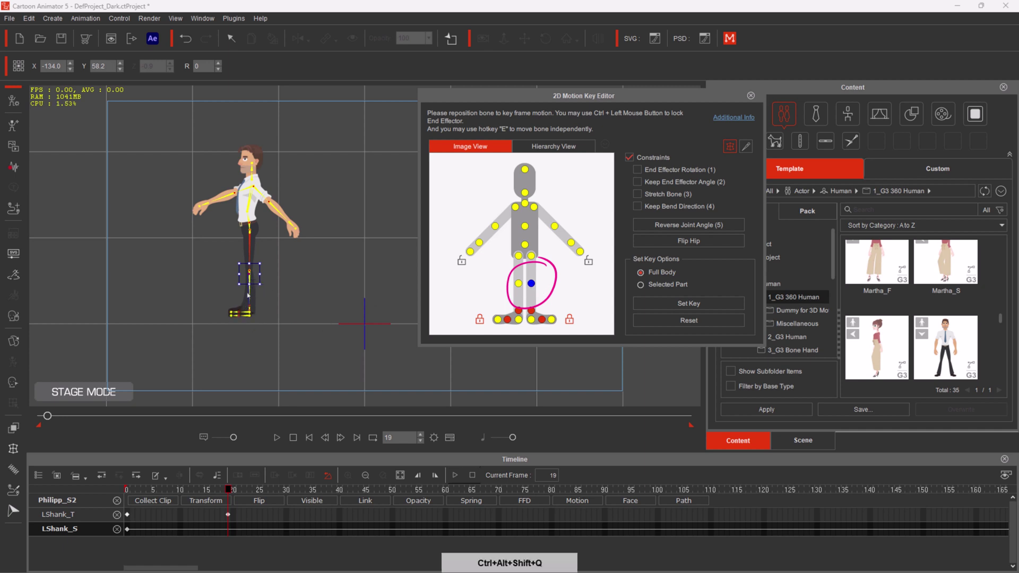
{"action": "left_click_drag", "start_coordinate": [258, 266], "coordinate": [257, 271]}
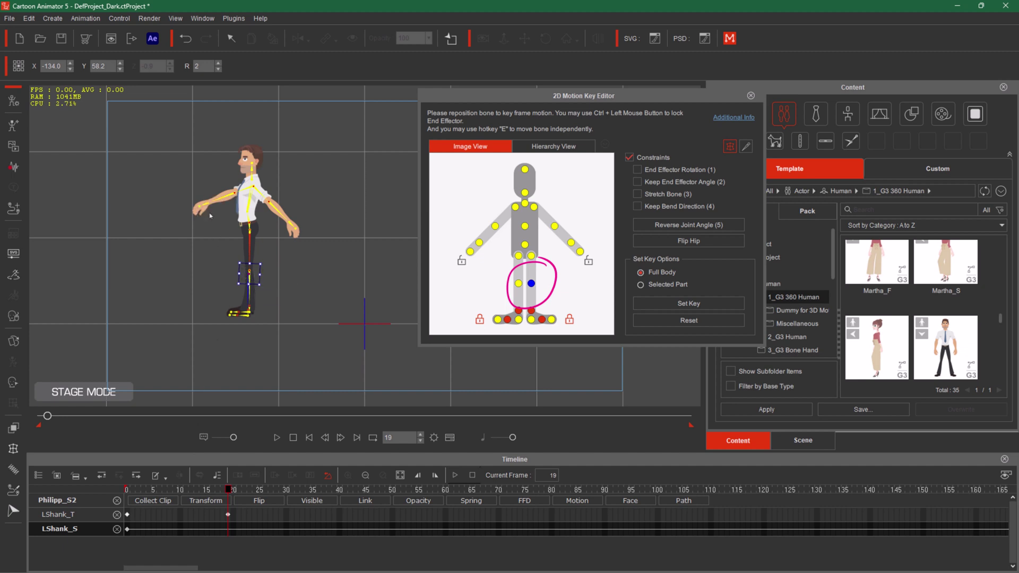
{"action": "left_click", "coordinate": [461, 258]}
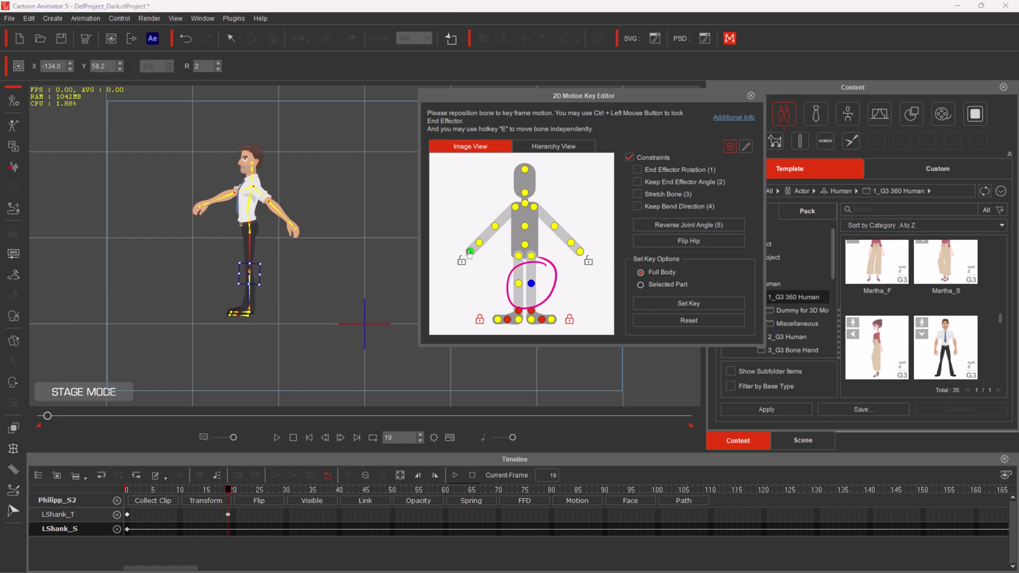
{"action": "left_click", "coordinate": [470, 252]}
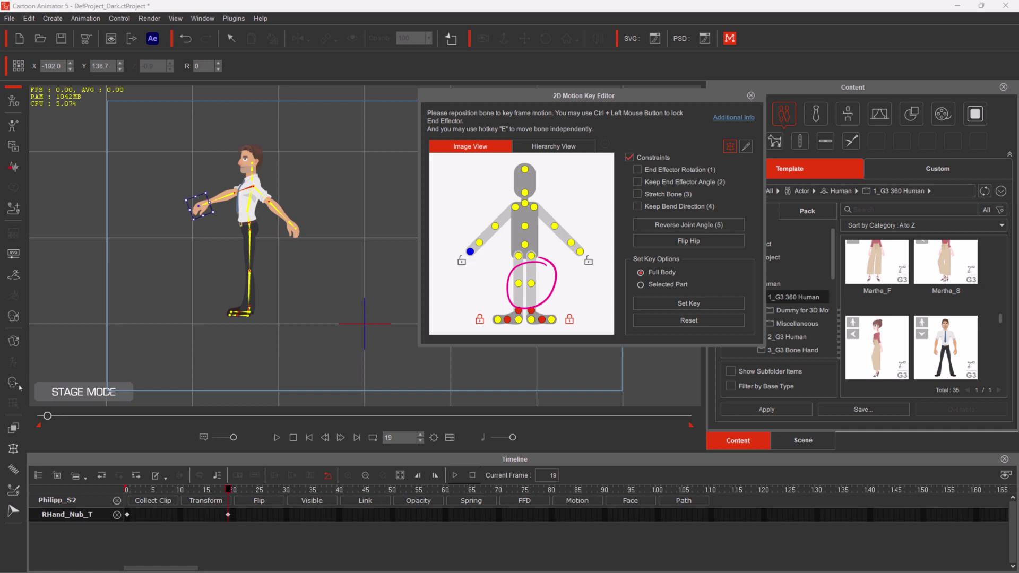
{"action": "left_click", "coordinate": [15, 342]}
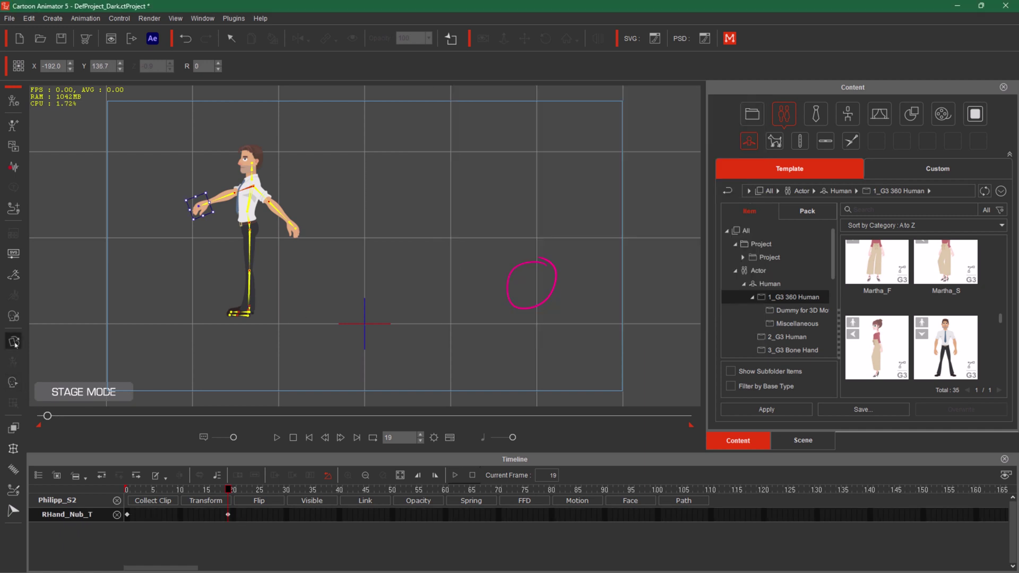
In the Sprite Editor, set RHand to the 03OK sprite, preview it, then close the editor.
{"action": "left_click", "coordinate": [14, 342]}
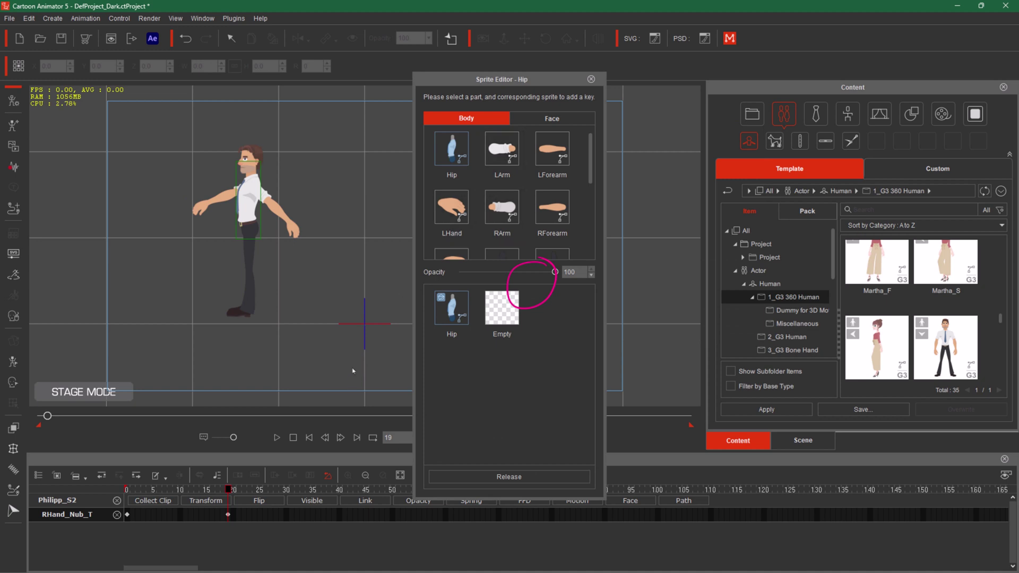
{"action": "key", "text": "ctrl+alt+shift+c"}
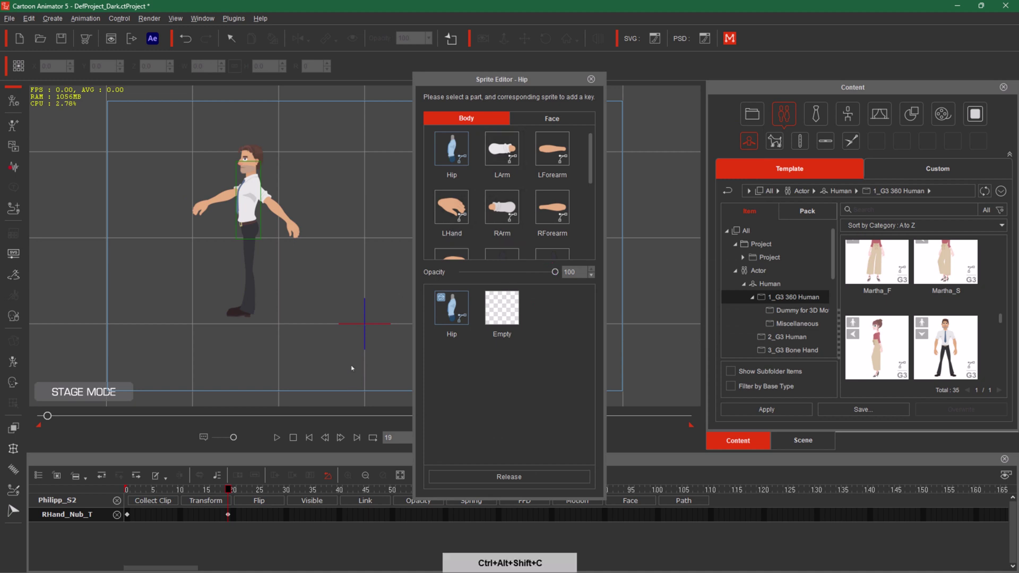
{"action": "left_click", "coordinate": [461, 210]}
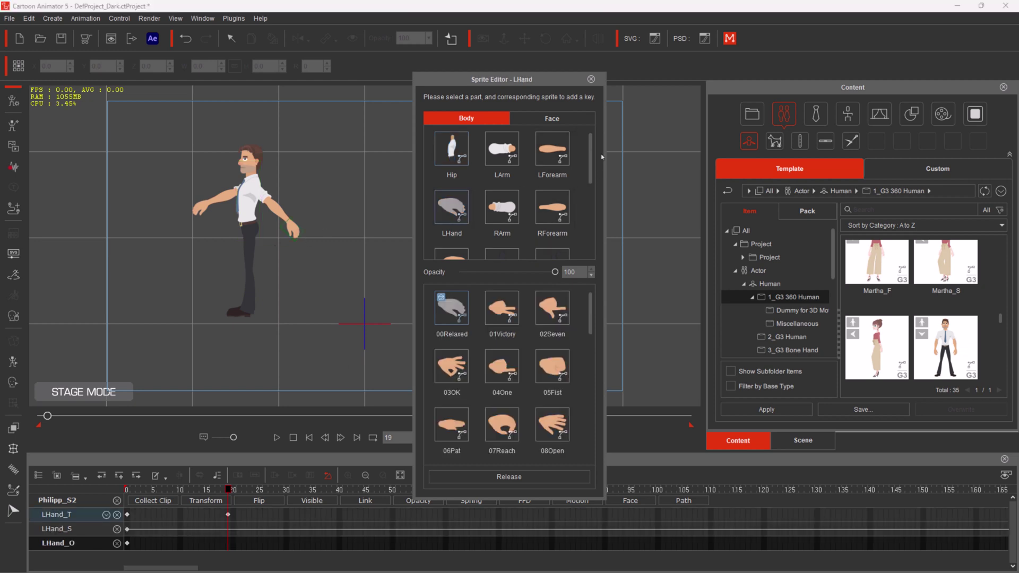
{"action": "left_click_drag", "start_coordinate": [587, 152], "coordinate": [582, 228]}
{"action": "scroll", "coordinate": [581, 228], "scroll_direction": "up", "scroll_amount": 3}
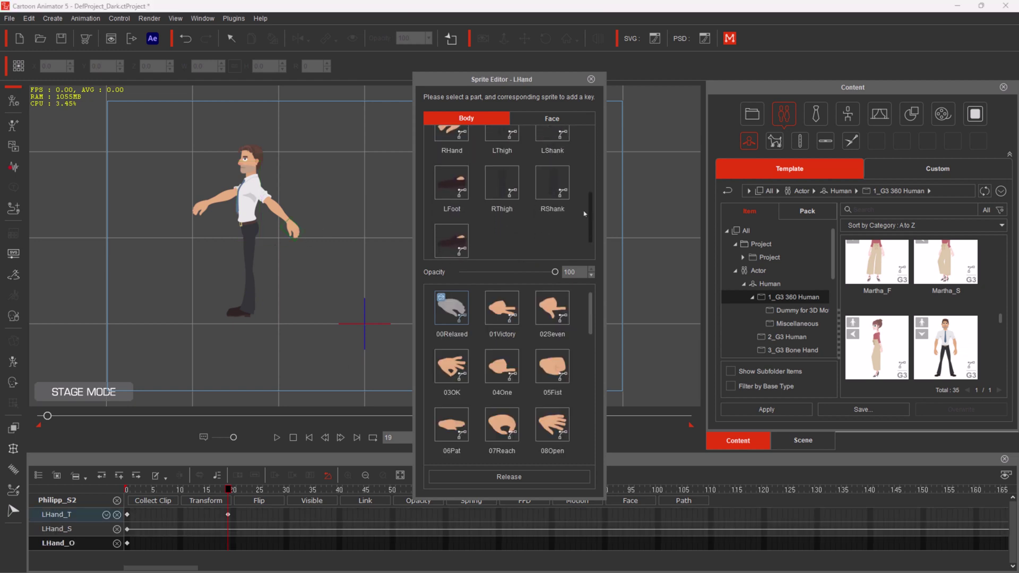
{"action": "left_click", "coordinate": [452, 206]}
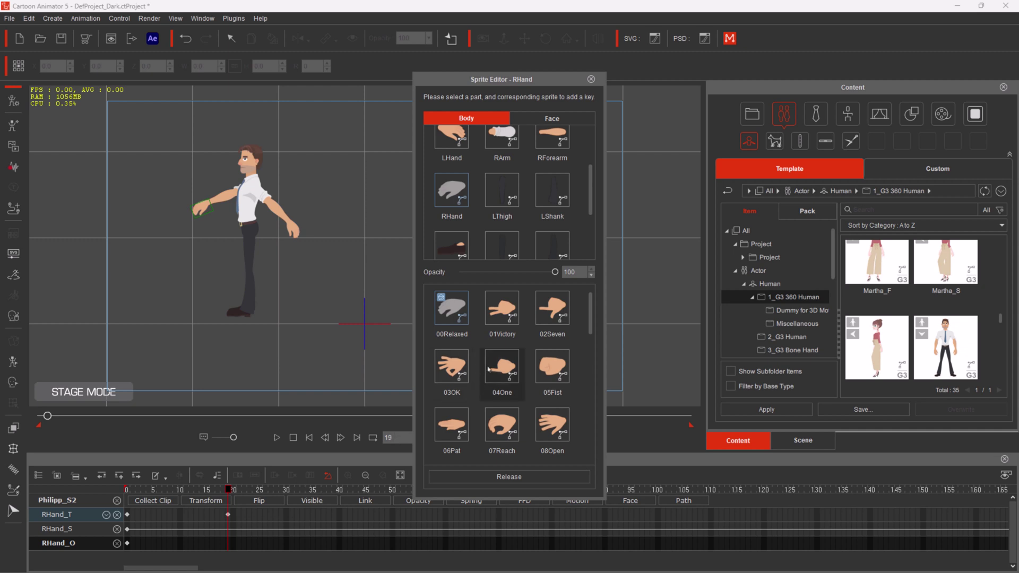
{"action": "left_click", "coordinate": [449, 368]}
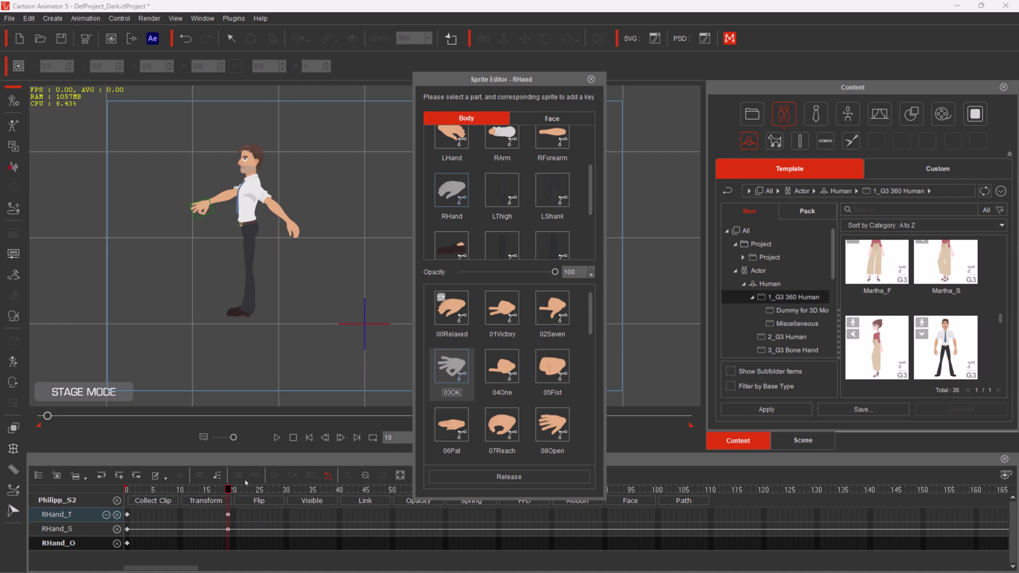
{"action": "mouse_move", "coordinate": [228, 492]}
{"action": "left_mouse_down"}
{"action": "mouse_move", "coordinate": [91, 505]}
{"action": "mouse_move", "coordinate": [248, 499]}
{"action": "mouse_move", "coordinate": [229, 499]}
{"action": "left_mouse_up"}
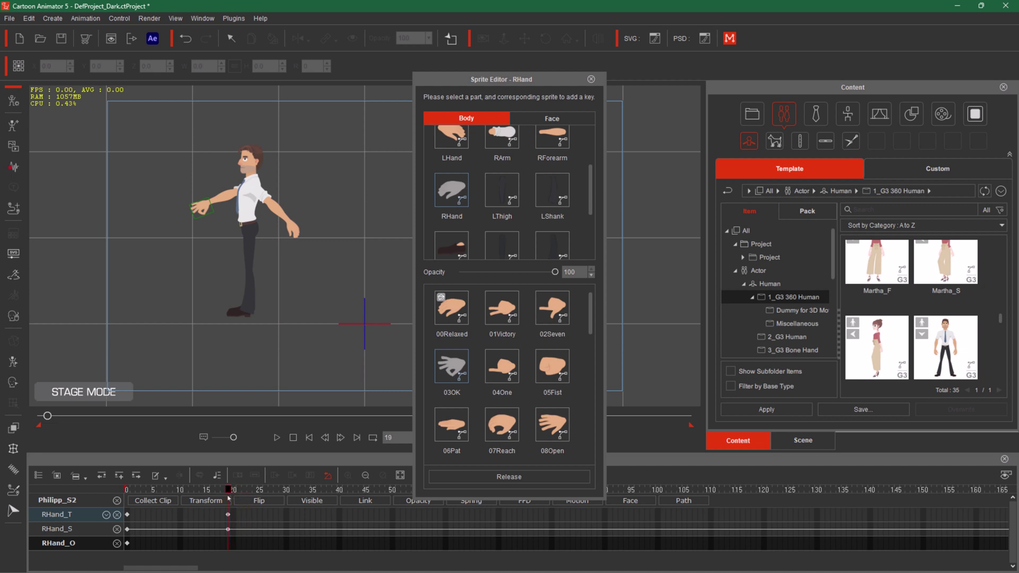
{"action": "left_click", "coordinate": [591, 79]}
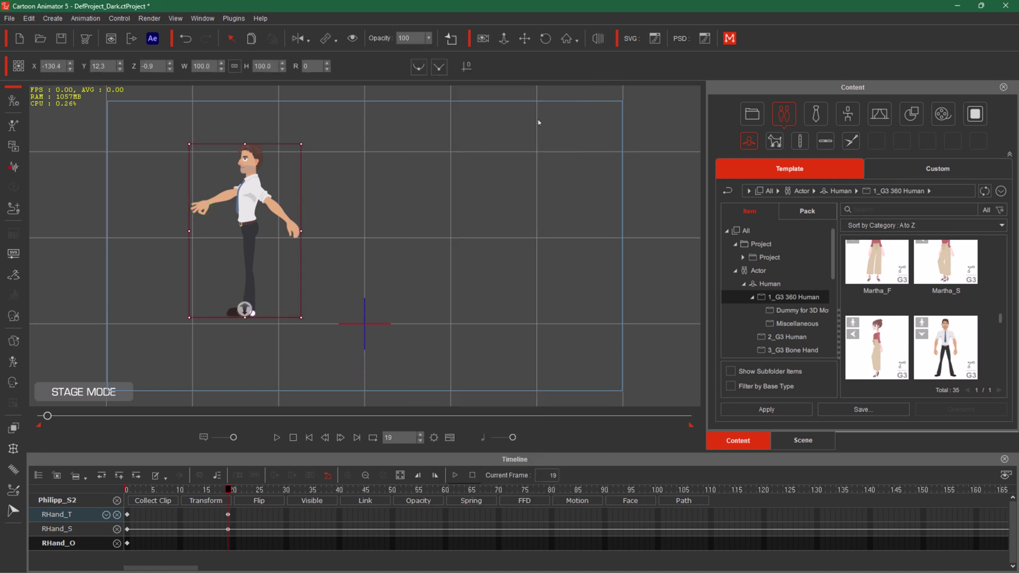
Select the left forearm and rotate it down toward the waist at frame 38.
{"action": "left_click", "coordinate": [13, 362]}
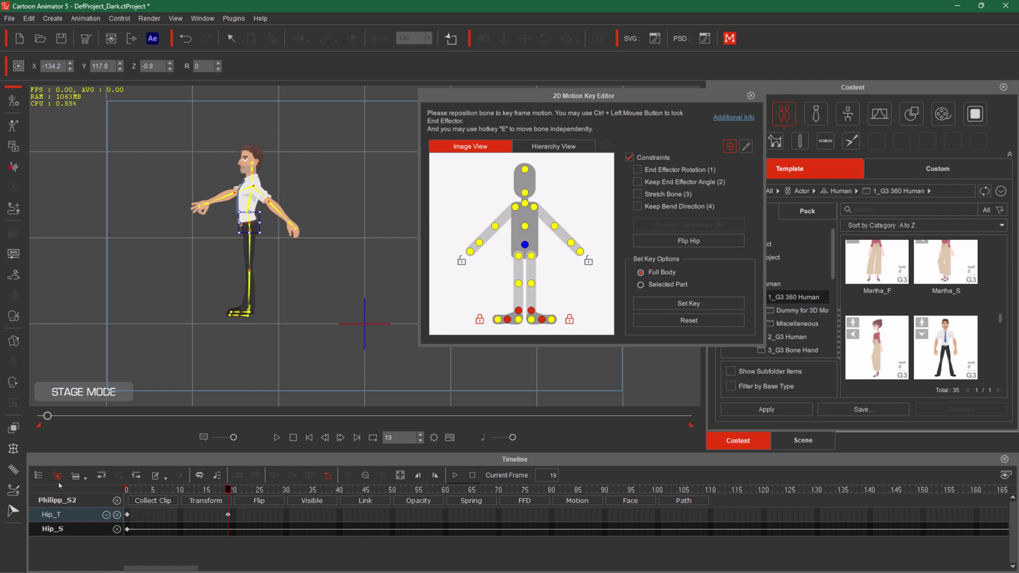
{"action": "left_click", "coordinate": [554, 232]}
{"action": "left_click", "coordinate": [555, 226]}
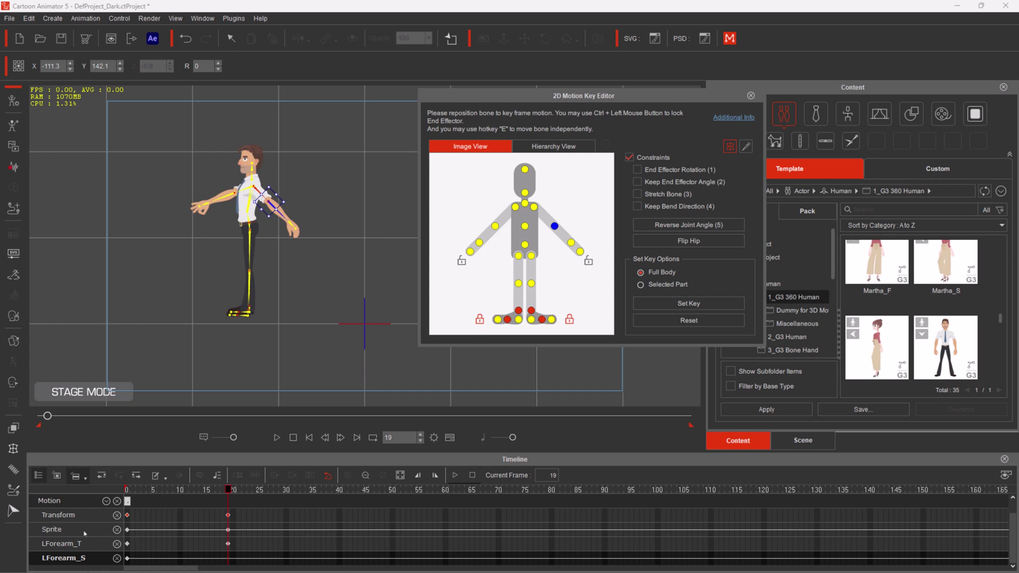
{"action": "left_click_drag", "start_coordinate": [229, 489], "coordinate": [269, 491]}
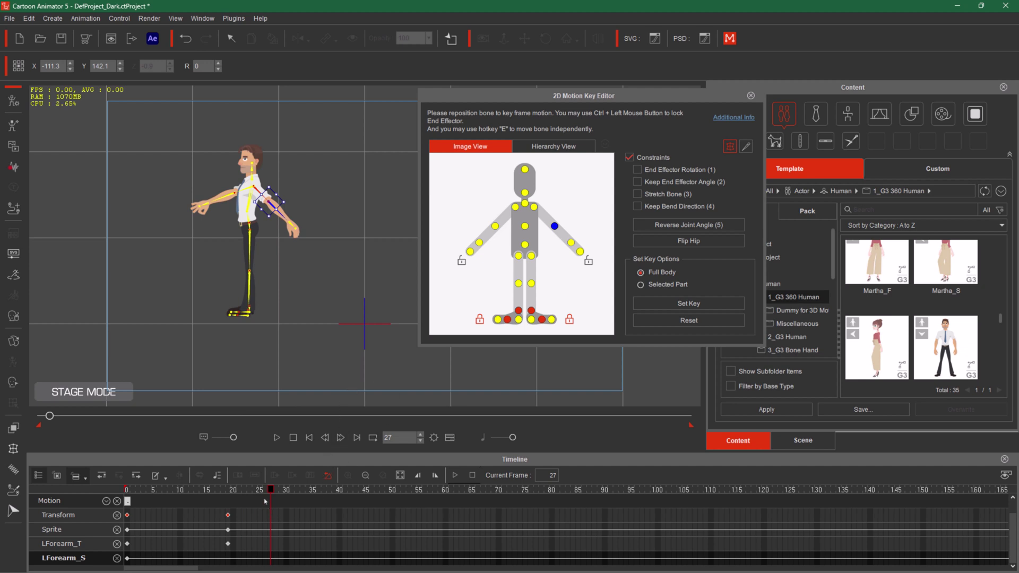
{"action": "left_click", "coordinate": [329, 491]}
{"action": "left_click_drag", "start_coordinate": [283, 201], "coordinate": [268, 249]}
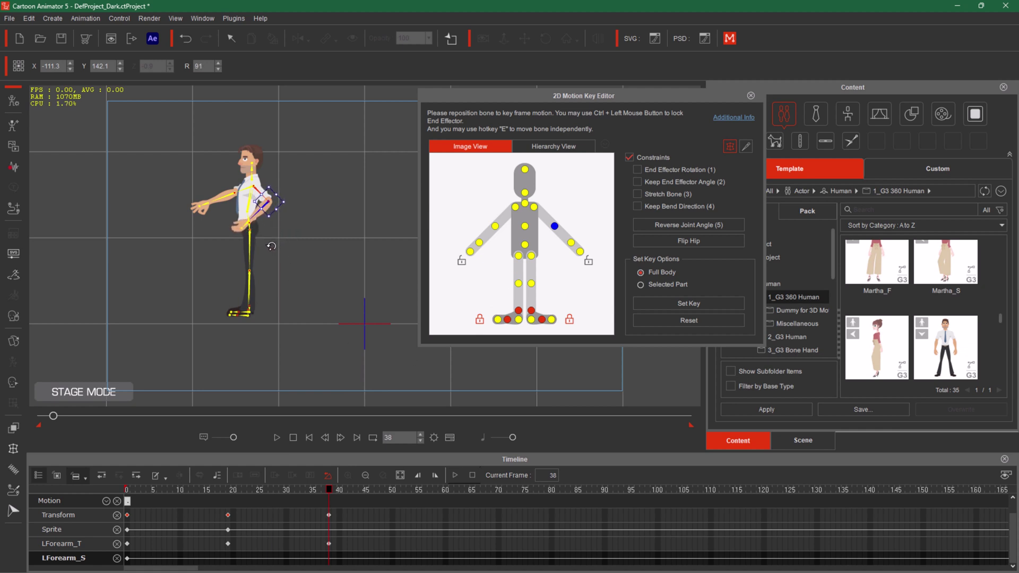
Rewind to frame 0, play the animation back, and stop it.
{"action": "left_click", "coordinate": [294, 438]}
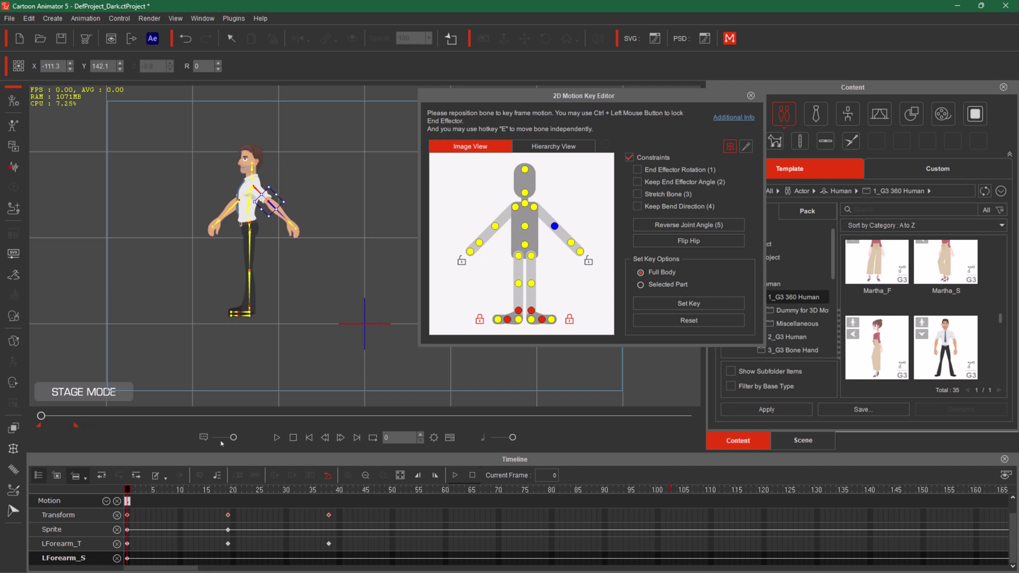
{"action": "left_click", "coordinate": [276, 437]}
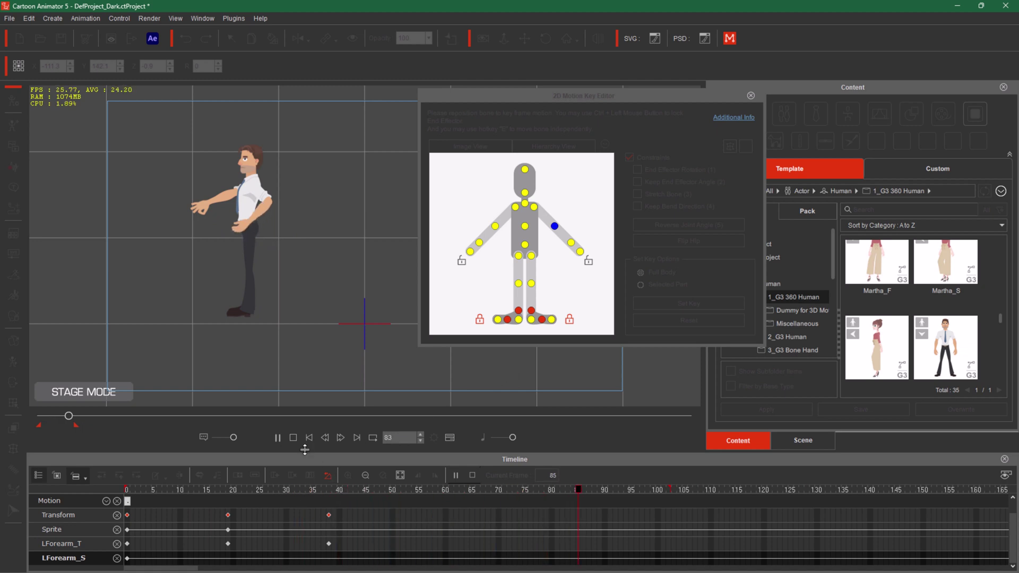
{"action": "left_click", "coordinate": [293, 439]}
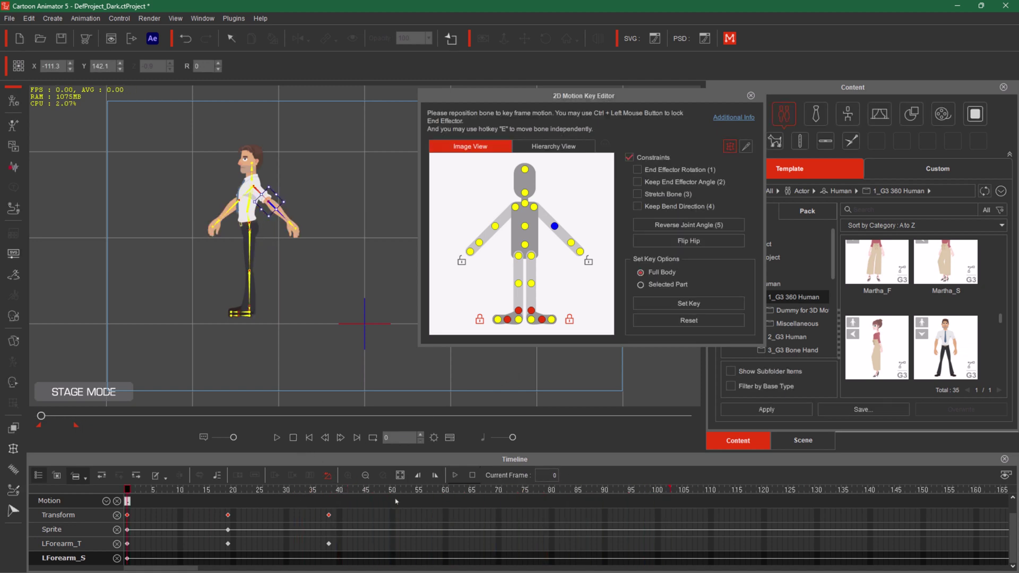
{"action": "left_click_drag", "start_coordinate": [128, 492], "coordinate": [329, 508]}
{"action": "left_click_drag", "start_coordinate": [560, 311], "coordinate": [584, 300]}
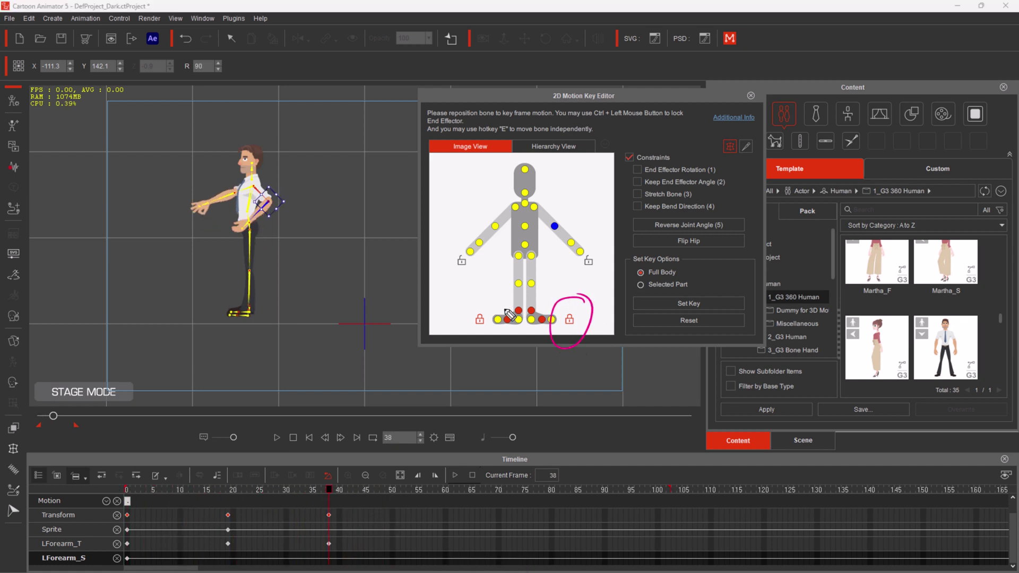
{"action": "mouse_move", "coordinate": [491, 302]}
{"action": "left_mouse_down"}
{"action": "mouse_move", "coordinate": [467, 340]}
{"action": "mouse_move", "coordinate": [491, 305]}
{"action": "left_mouse_up"}
{"action": "left_click_drag", "start_coordinate": [454, 234], "coordinate": [451, 250]}
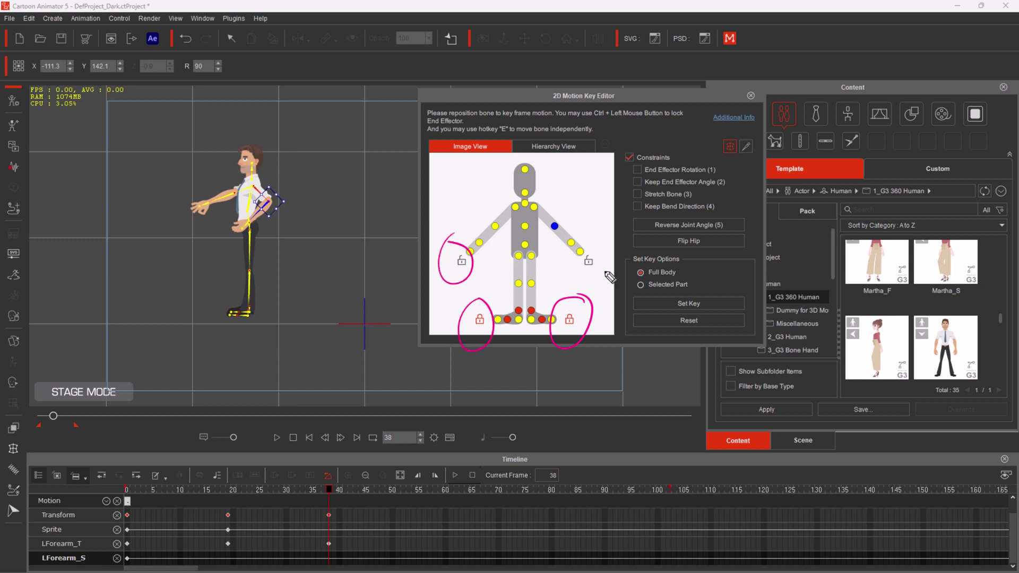
{"action": "mouse_move", "coordinate": [599, 242]}
{"action": "left_mouse_down"}
{"action": "mouse_move", "coordinate": [575, 270]}
{"action": "mouse_move", "coordinate": [605, 242]}
{"action": "left_mouse_up"}
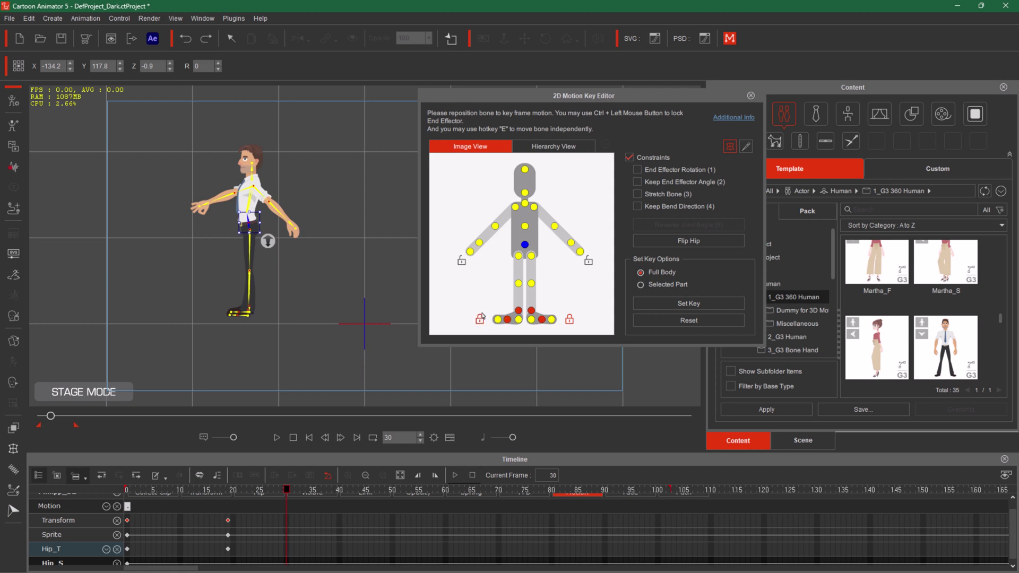
Tilt the upper body forward at the hip at frame 37 and scrub back to review.
{"action": "left_click_drag", "start_coordinate": [286, 493], "coordinate": [323, 494]}
{"action": "left_click_drag", "start_coordinate": [262, 211], "coordinate": [248, 214]}
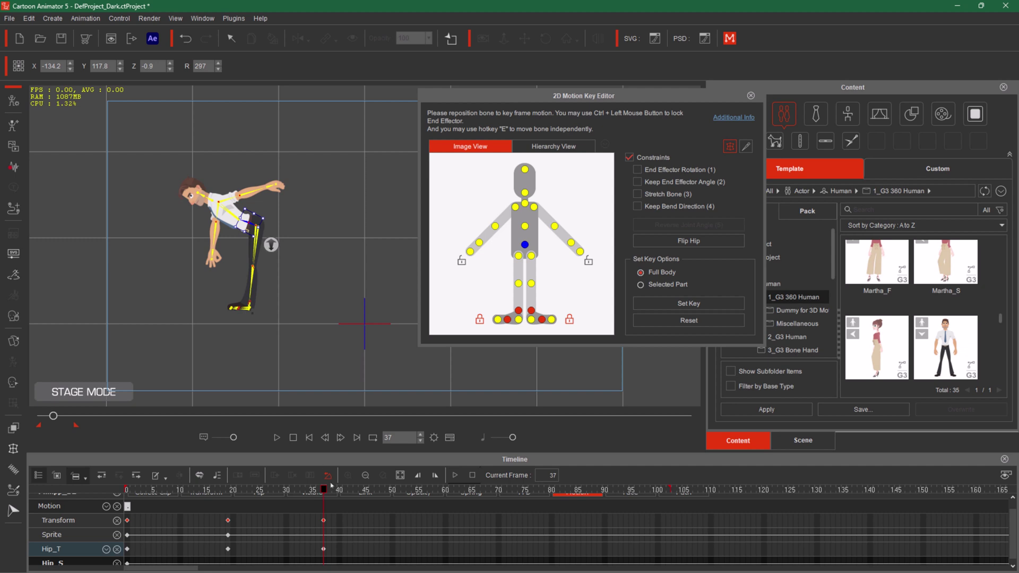
{"action": "left_click_drag", "start_coordinate": [325, 491], "coordinate": [346, 502]}
Unlock both feet, reset to the upright default pose, review the bend, and go to frame 63.
{"action": "left_click", "coordinate": [570, 319]}
{"action": "left_click", "coordinate": [479, 320]}
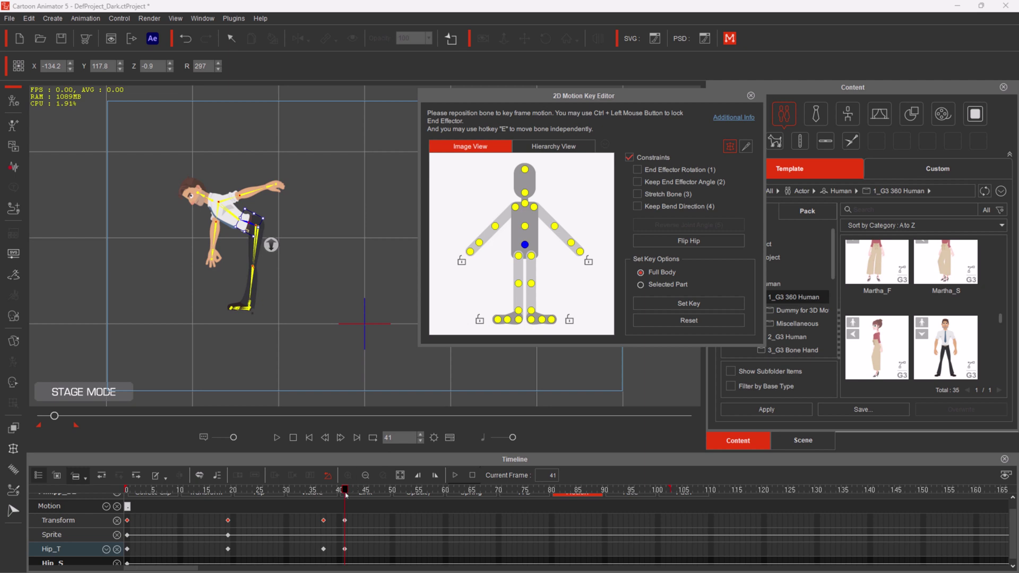
{"action": "left_click", "coordinate": [688, 321]}
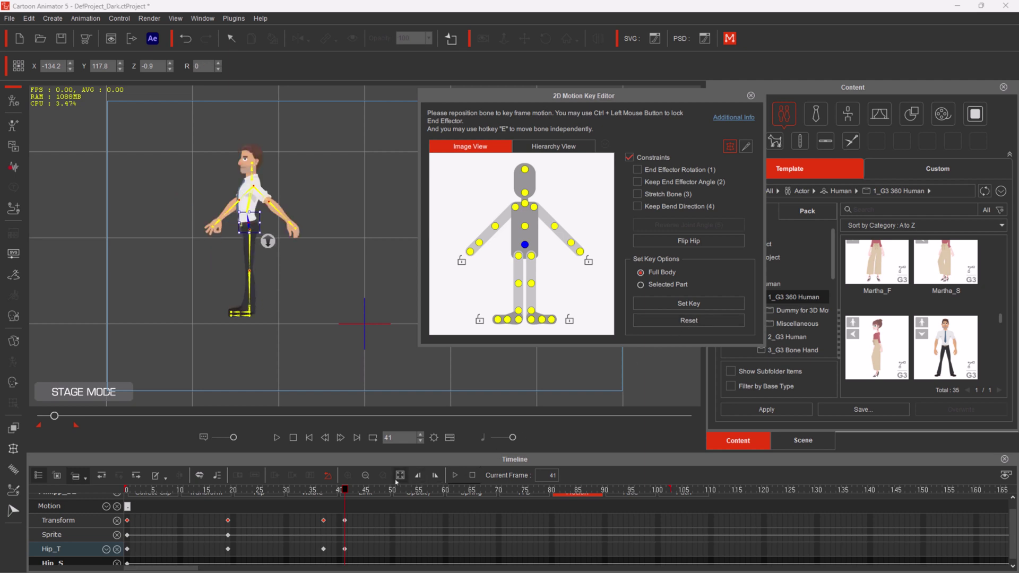
{"action": "left_click_drag", "start_coordinate": [345, 492], "coordinate": [325, 507]}
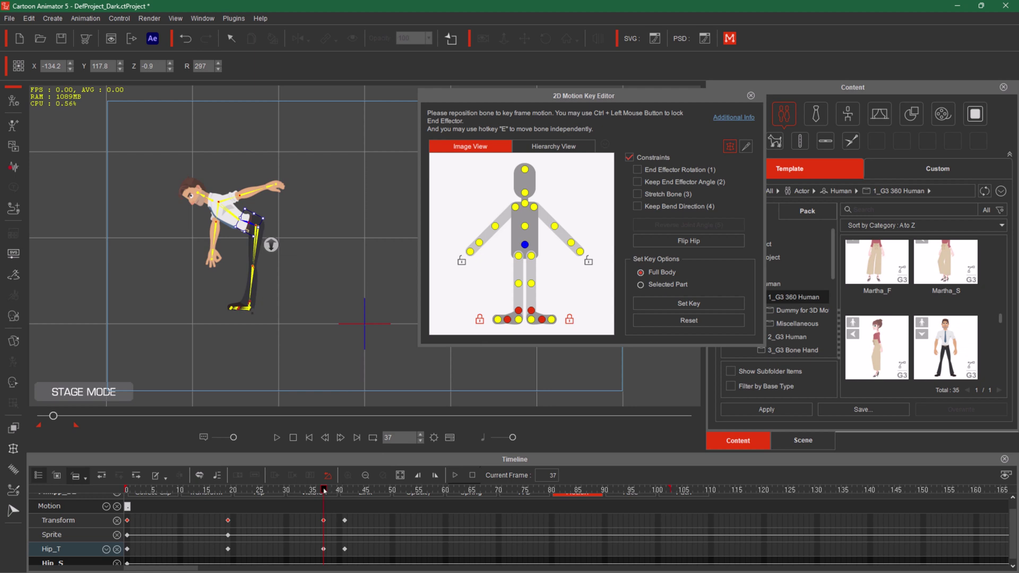
{"action": "left_click_drag", "start_coordinate": [325, 490], "coordinate": [345, 487]}
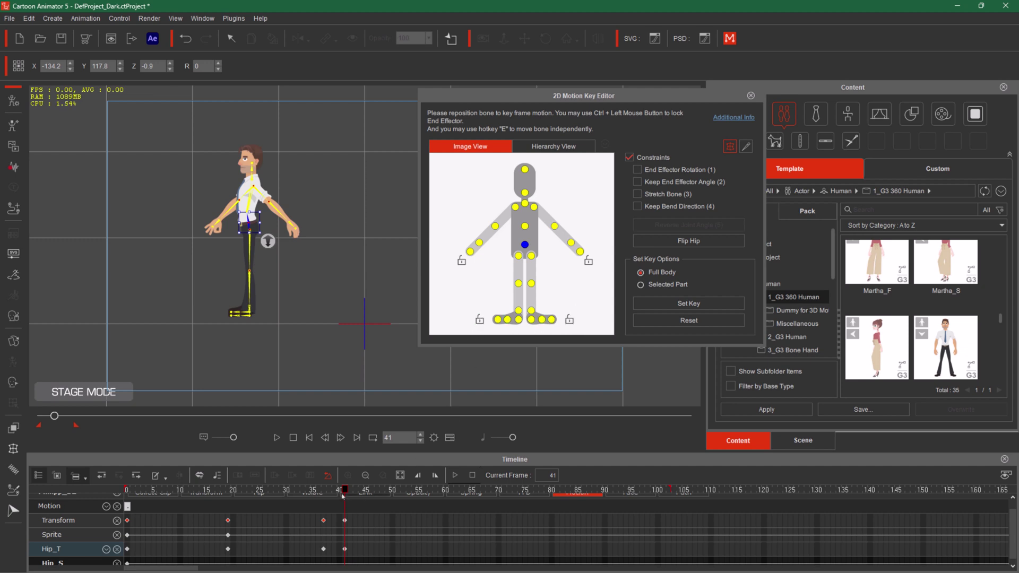
{"action": "left_click_drag", "start_coordinate": [345, 492], "coordinate": [463, 489]}
Rotate the hip to lay Philipp sideways at frame 63, preview, then Reset to upright at frame 72.
{"action": "left_click_drag", "start_coordinate": [260, 212], "coordinate": [244, 218]}
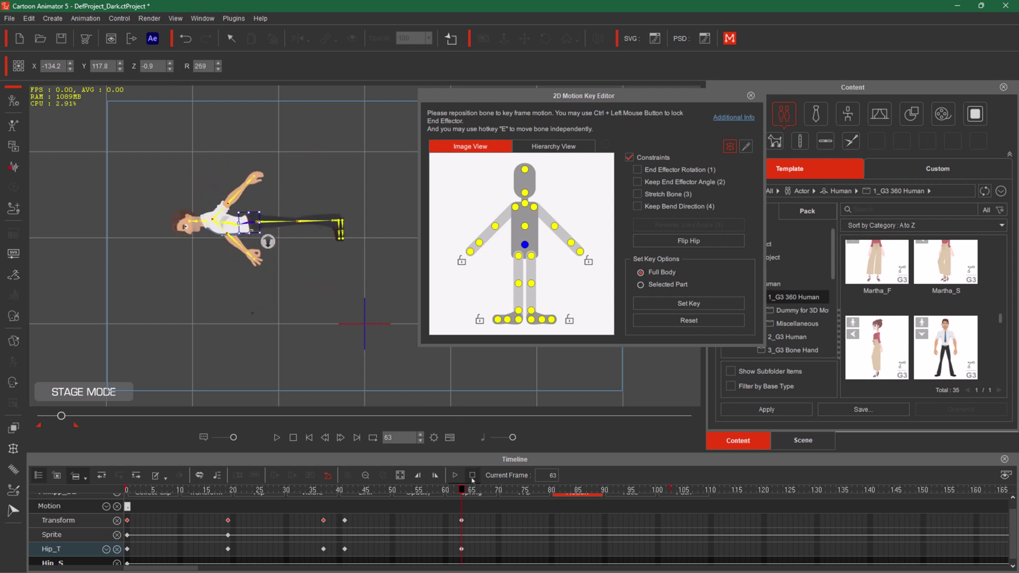
{"action": "mouse_move", "coordinate": [462, 491]}
{"action": "left_mouse_down"}
{"action": "mouse_move", "coordinate": [106, 507]}
{"action": "mouse_move", "coordinate": [468, 490]}
{"action": "mouse_move", "coordinate": [456, 489]}
{"action": "left_mouse_up"}
{"action": "left_click", "coordinate": [154, 489]}
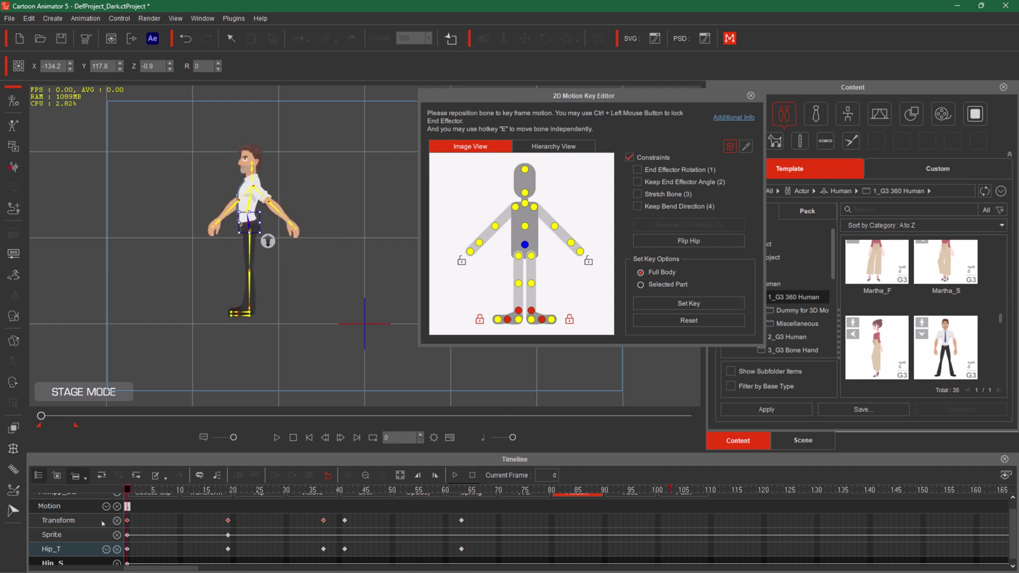
{"action": "left_click_drag", "start_coordinate": [178, 516], "coordinate": [477, 509]}
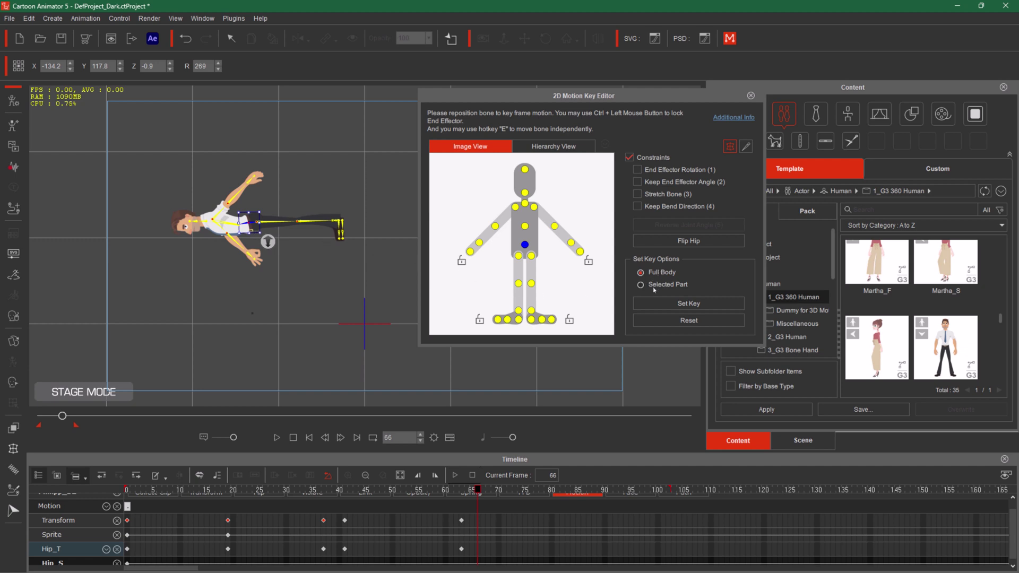
{"action": "left_click_drag", "start_coordinate": [478, 494], "coordinate": [509, 492]}
{"action": "left_click", "coordinate": [690, 320]}
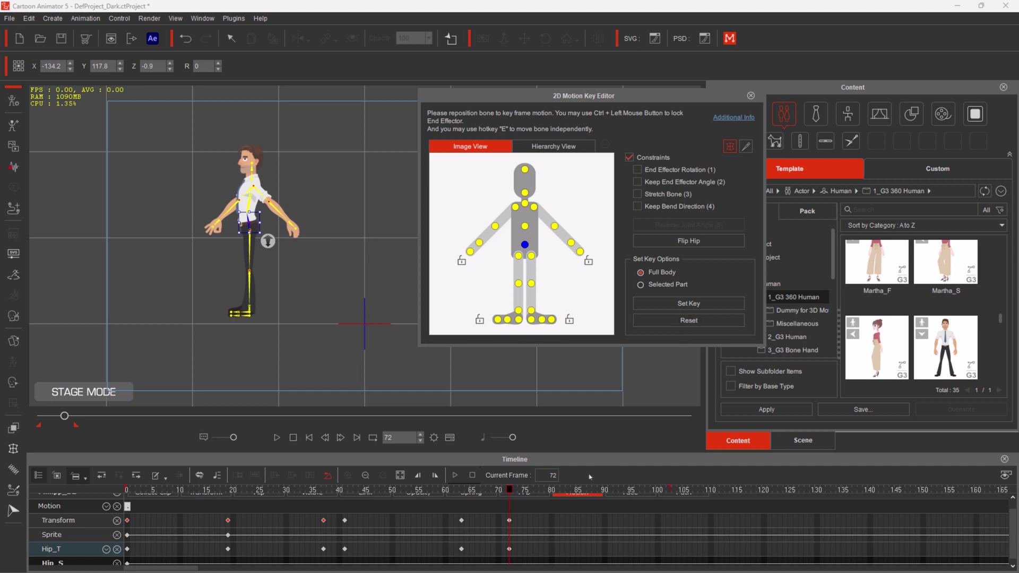
At frame 91, key only the hip rotated to R 234, then play back from the start.
{"action": "left_click_drag", "start_coordinate": [510, 491], "coordinate": [609, 489]}
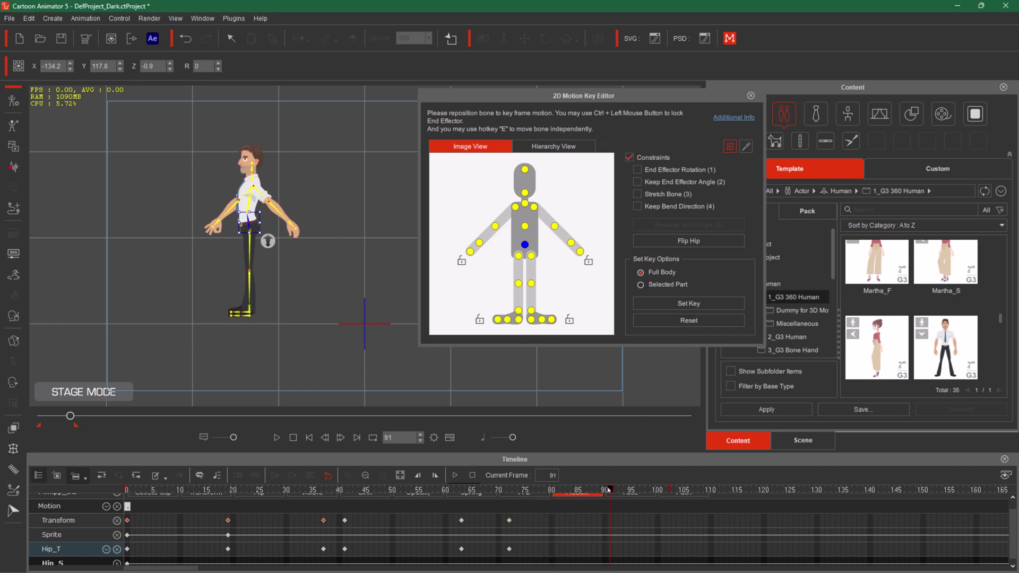
{"action": "left_click", "coordinate": [640, 285]}
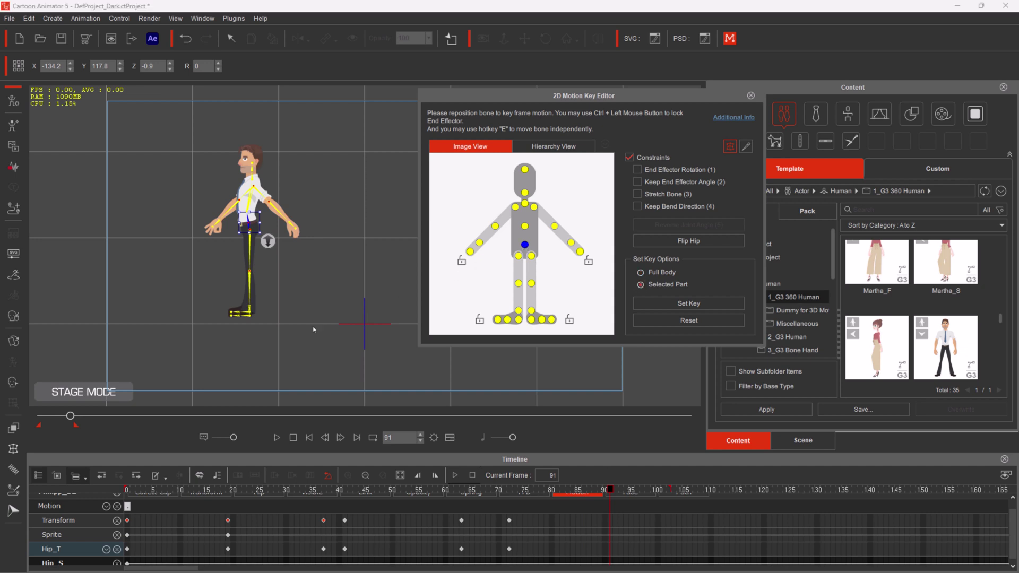
{"action": "left_click_drag", "start_coordinate": [258, 211], "coordinate": [306, 233]}
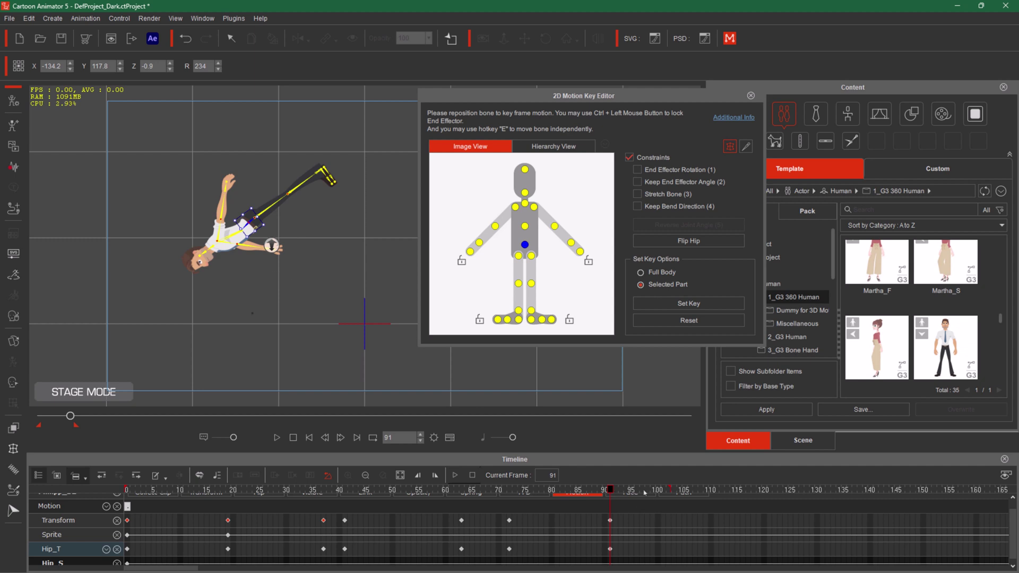
{"action": "left_click_drag", "start_coordinate": [611, 494], "coordinate": [107, 521]}
{"action": "key", "text": "space"}
Reset Philipp_S2 to his upright default pose at frame 91 and key the Full Body again.
{"action": "left_click", "coordinate": [653, 273]}
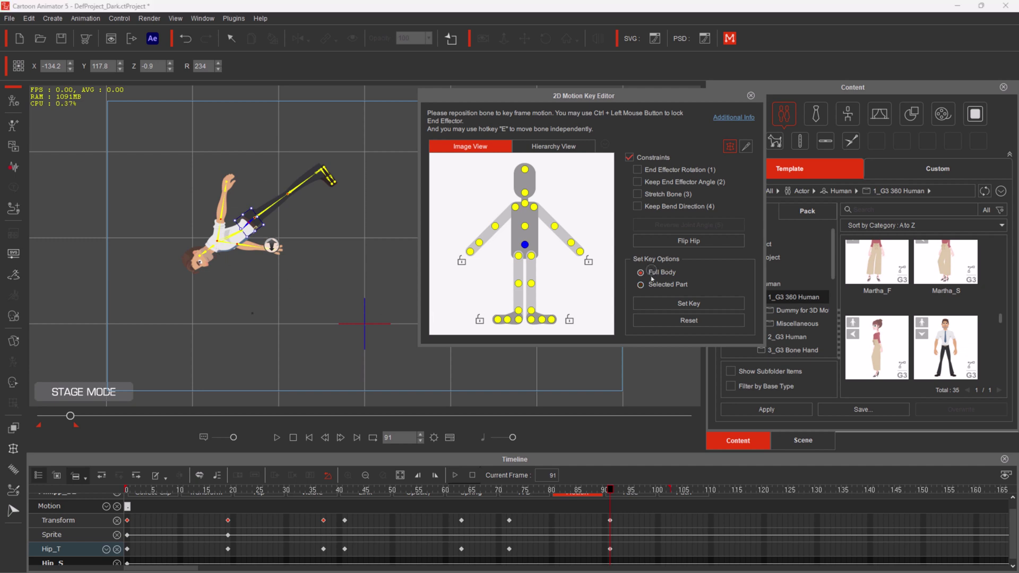
{"action": "left_click", "coordinate": [650, 285]}
{"action": "left_click", "coordinate": [678, 321]}
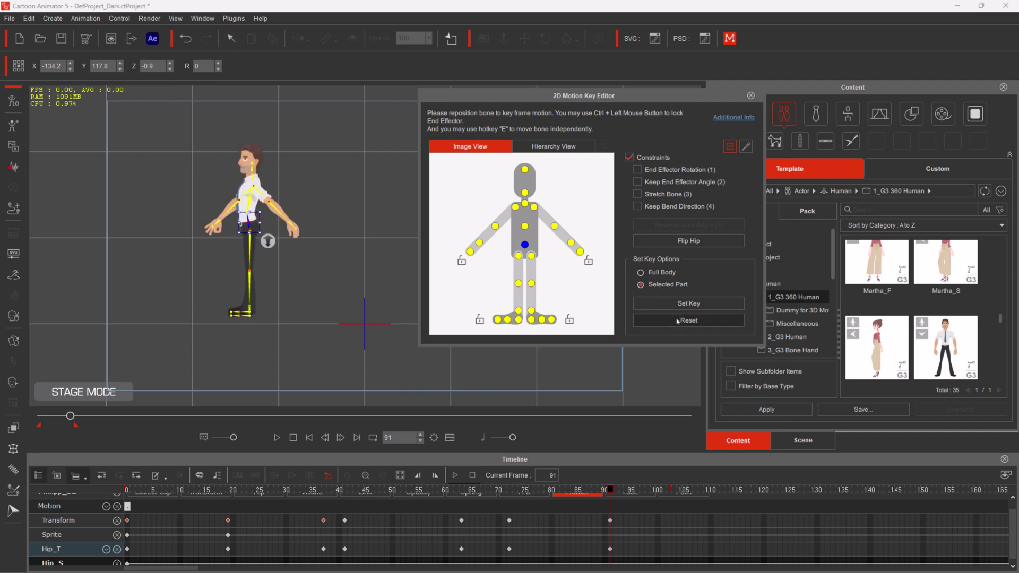
{"action": "left_click", "coordinate": [657, 273]}
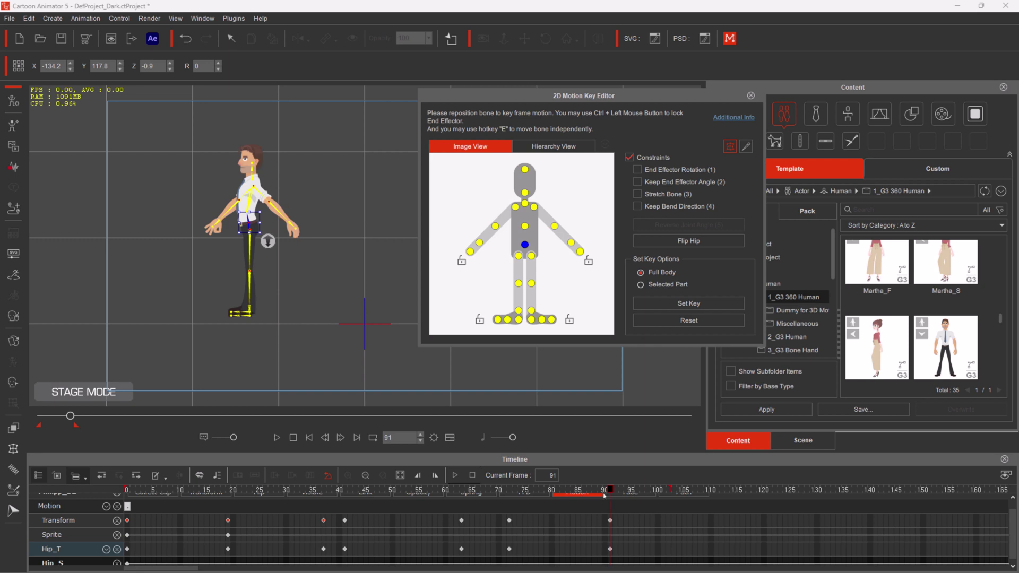
{"action": "left_click_drag", "start_coordinate": [604, 495], "coordinate": [615, 530]}
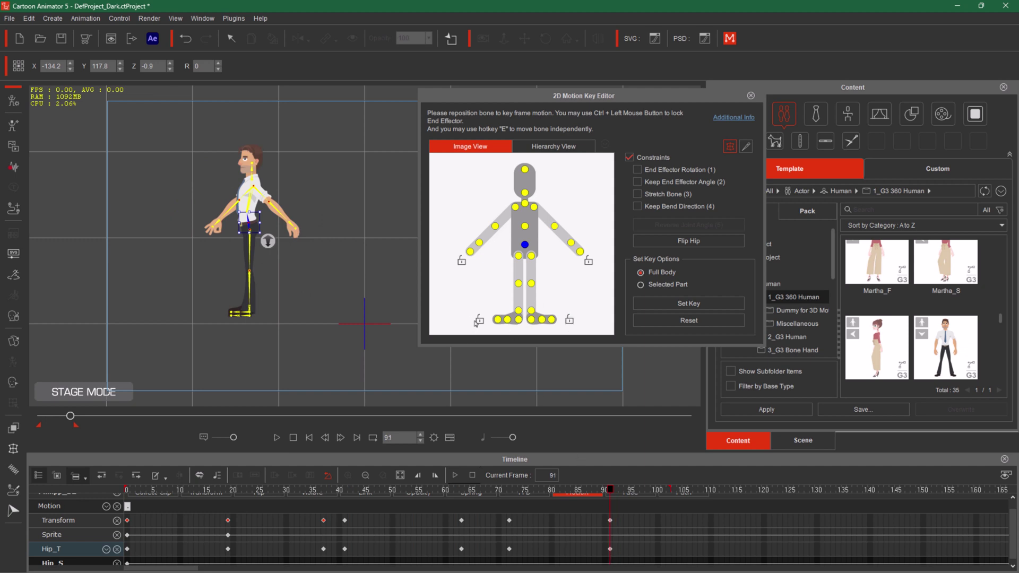
Lock both hands and pin both feet in the 2D Motion Key Editor.
{"action": "left_click", "coordinate": [588, 264]}
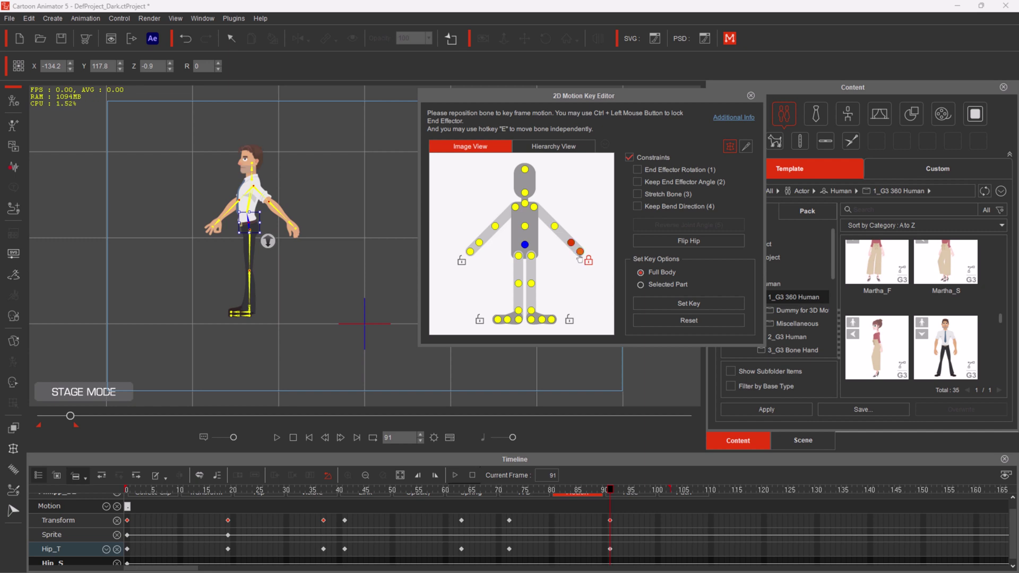
{"action": "left_click", "coordinate": [461, 261]}
{"action": "left_click", "coordinate": [569, 321]}
{"action": "left_click", "coordinate": [481, 321]}
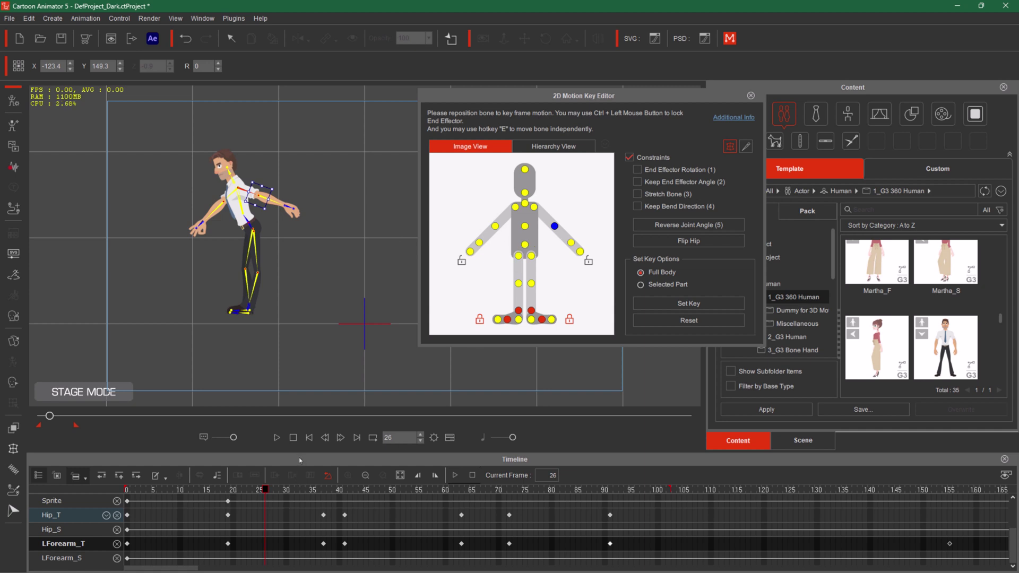
Add the Motion and Transform tracks to the timeline and preview the forearm motion from frame 26 to 53.
{"action": "left_click", "coordinate": [86, 478]}
{"action": "left_click", "coordinate": [119, 529]}
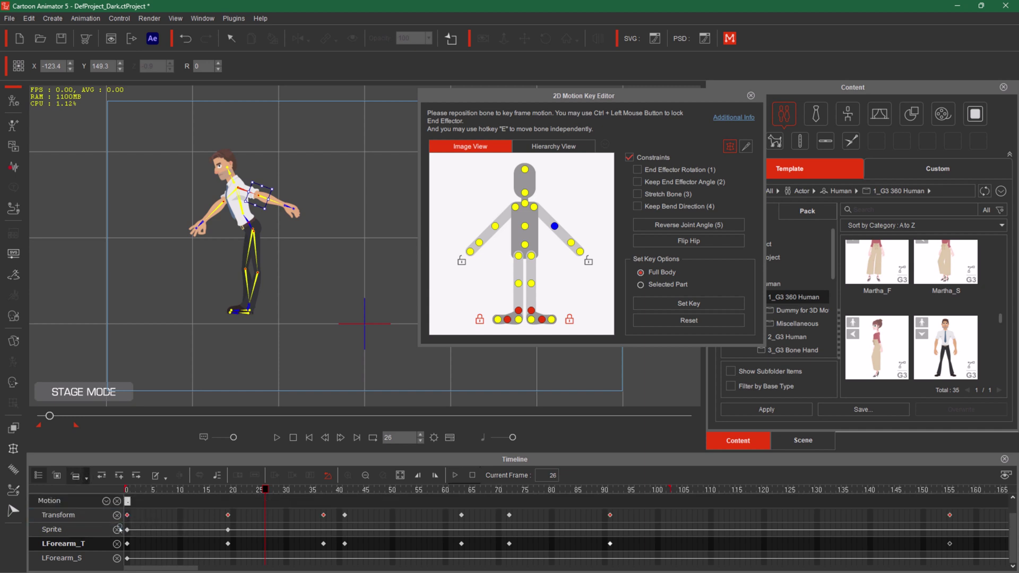
{"action": "left_click_drag", "start_coordinate": [266, 493], "coordinate": [807, 476]}
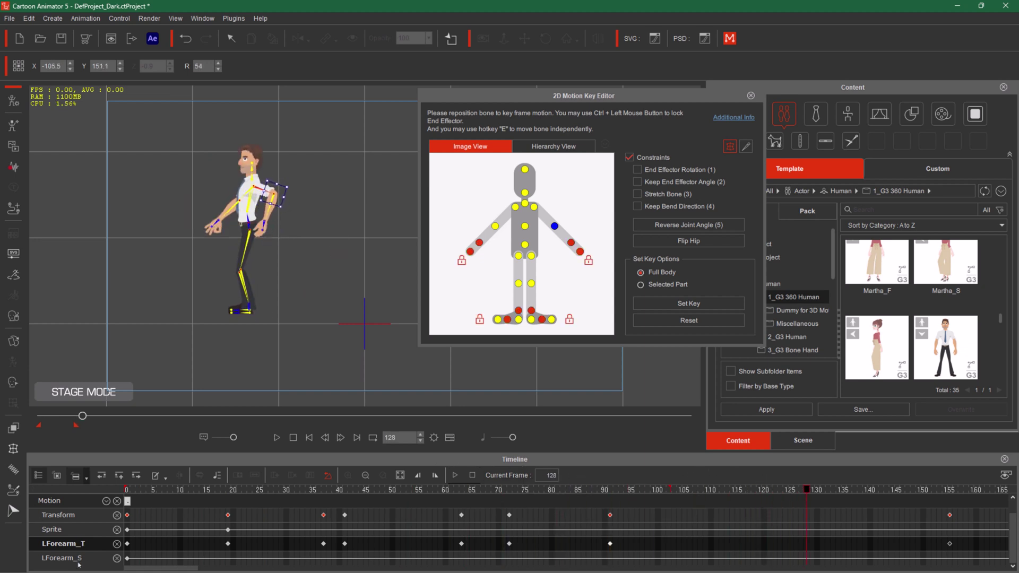
Select the Sprite track and the whole character, then undock the timeline over the stage.
{"action": "left_click", "coordinate": [74, 525]}
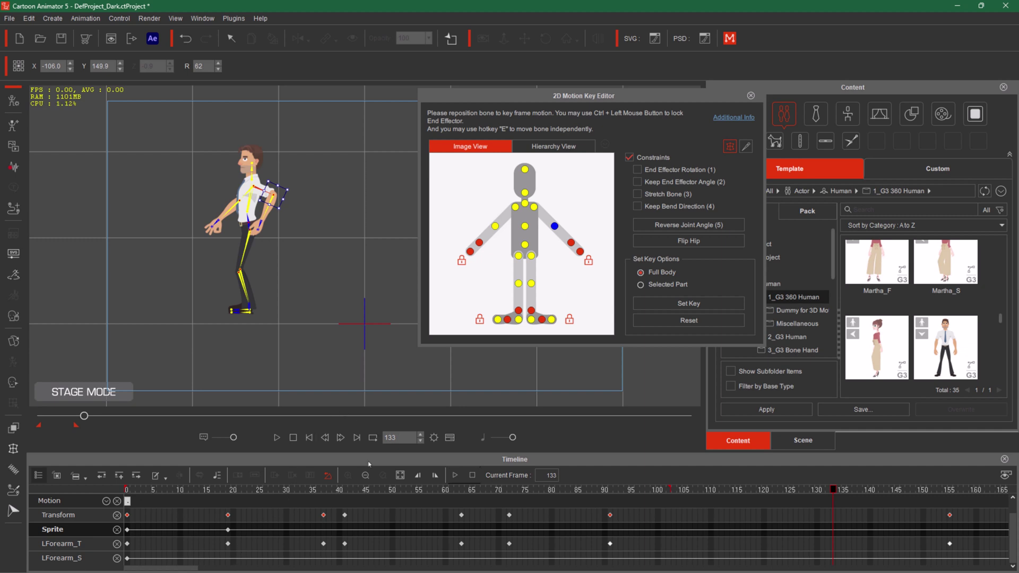
{"action": "left_click", "coordinate": [341, 365]}
{"action": "left_click_drag", "start_coordinate": [426, 379], "coordinate": [433, 218]}
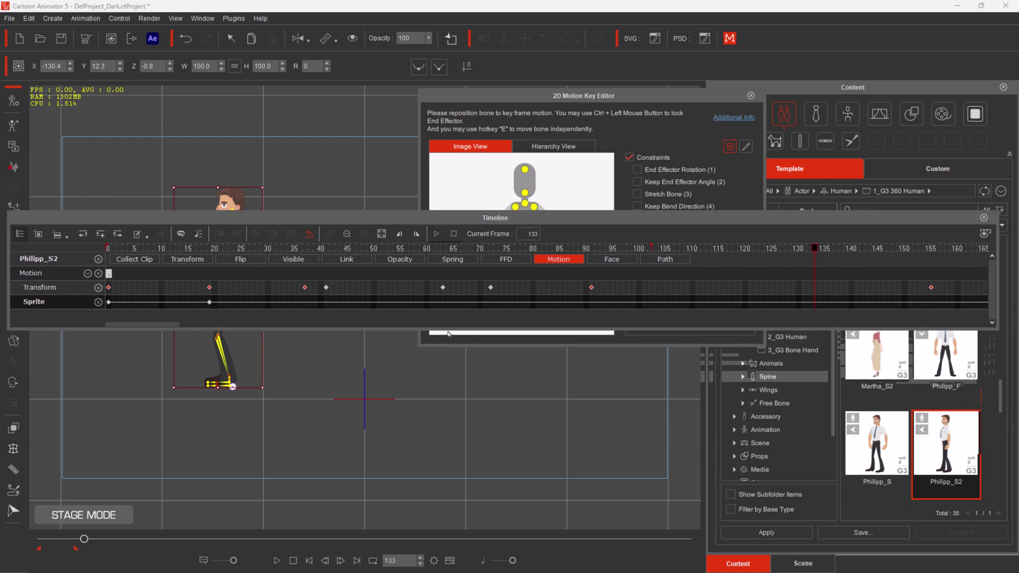
Enlarge and reposition the floating Timeline, then dock it back along the bottom edge.
{"action": "left_click_drag", "start_coordinate": [450, 333], "coordinate": [450, 555]}
{"action": "left_click_drag", "start_coordinate": [510, 212], "coordinate": [543, 158]}
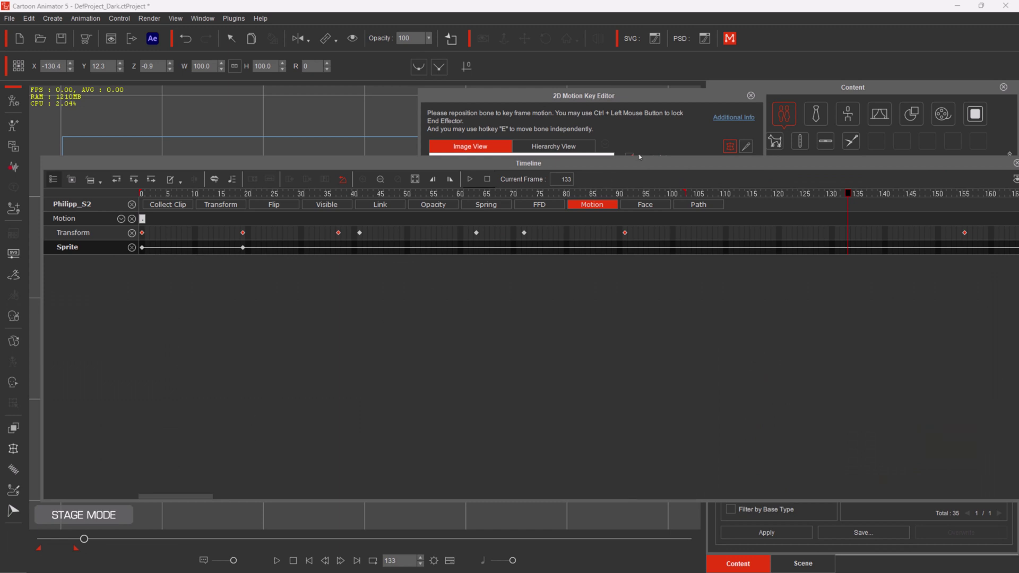
{"action": "left_click_drag", "start_coordinate": [642, 167], "coordinate": [628, 161]}
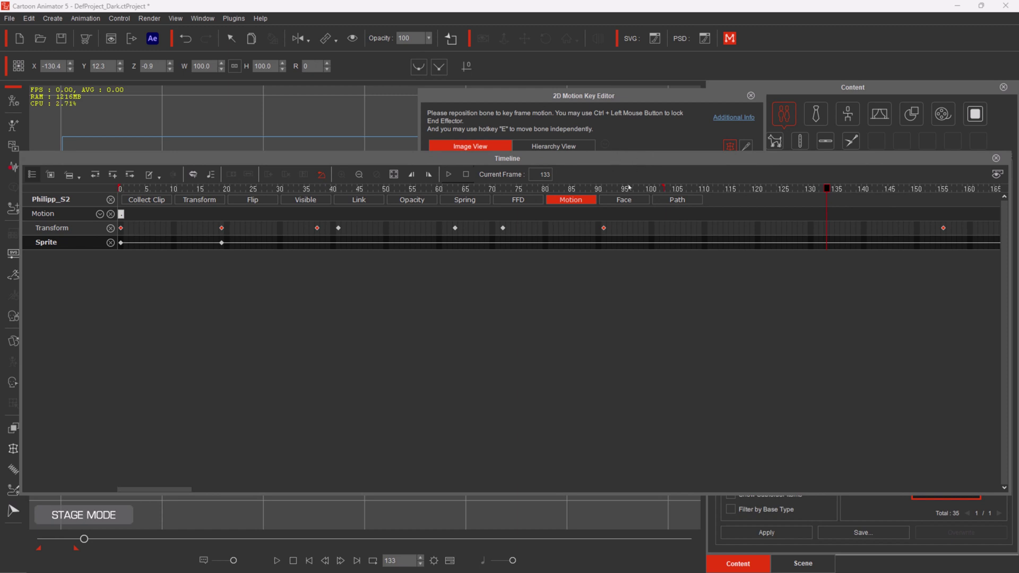
{"action": "left_click_drag", "start_coordinate": [616, 156], "coordinate": [625, 570]}
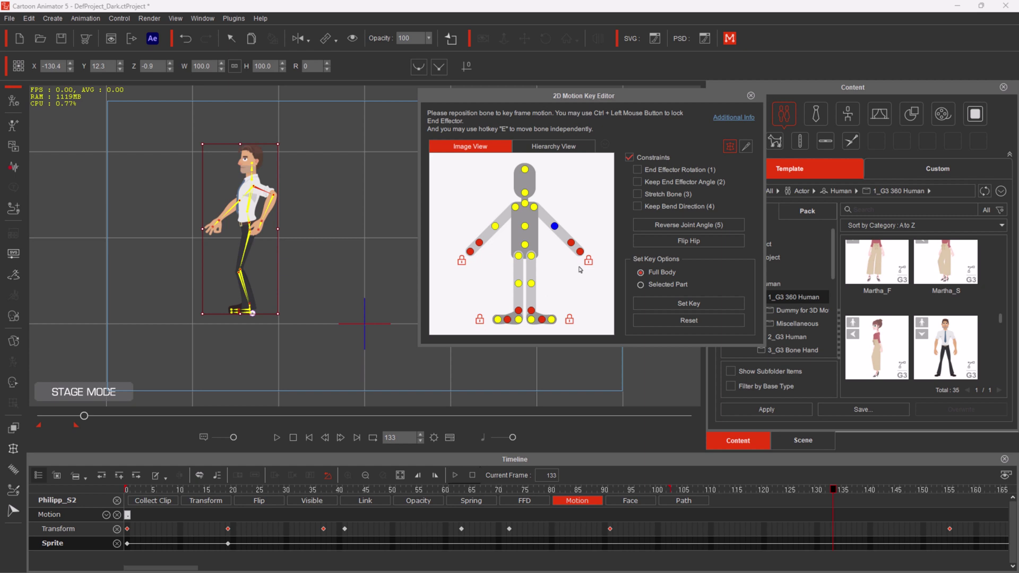
Jump back to frame 0 for the starting pose, then make a few drags around the Motion Key Editor area.
{"action": "key", "text": "Home"}
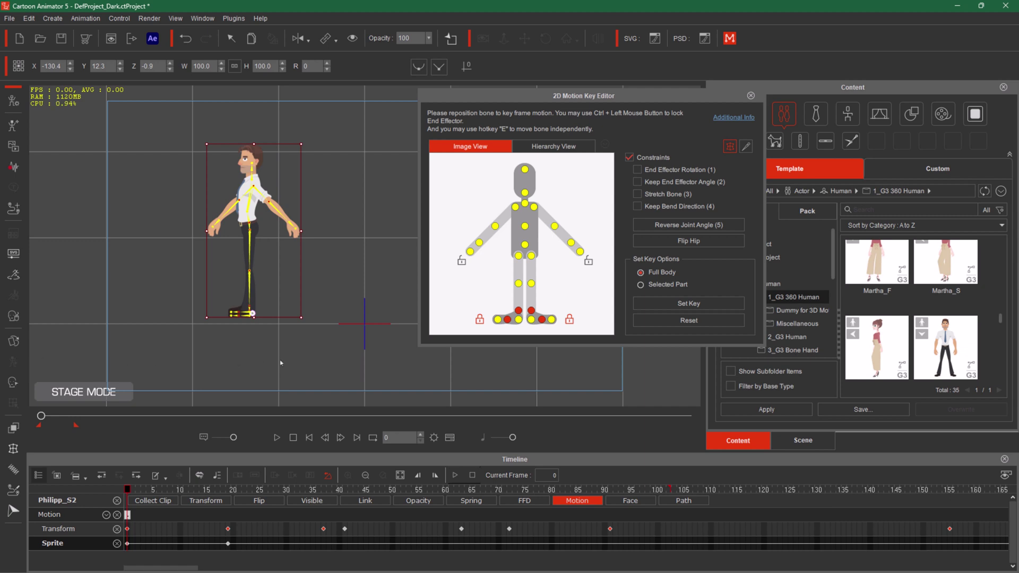
{"action": "key", "text": "ctrl+alt+shift+w"}
{"action": "left_click_drag", "start_coordinate": [630, 243], "coordinate": [633, 304]}
{"action": "left_click_drag", "start_coordinate": [661, 251], "coordinate": [701, 295]}
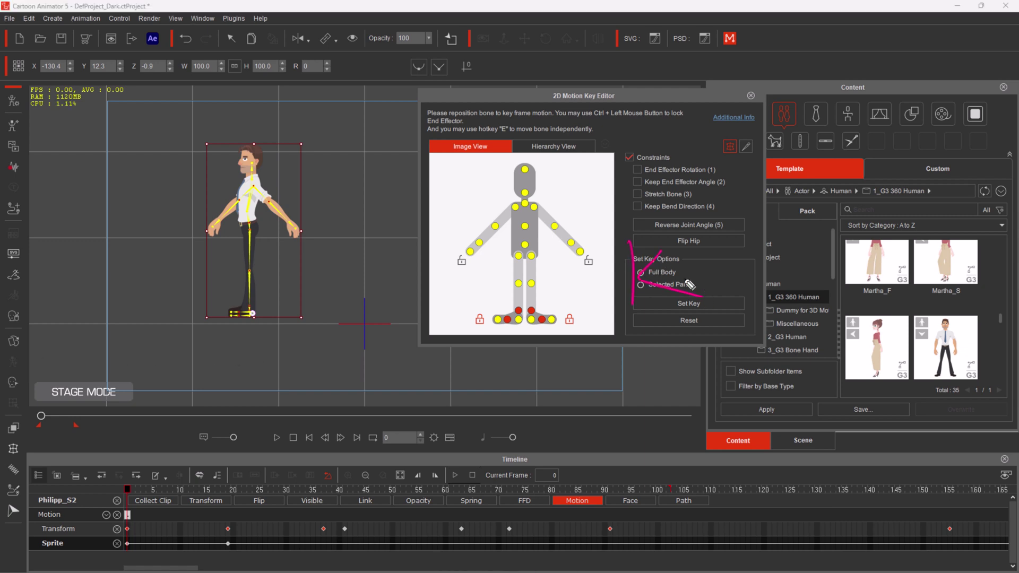
{"action": "mouse_move", "coordinate": [651, 216]}
{"action": "left_mouse_down"}
{"action": "mouse_move", "coordinate": [724, 297]}
{"action": "mouse_move", "coordinate": [663, 213]}
{"action": "left_mouse_up"}
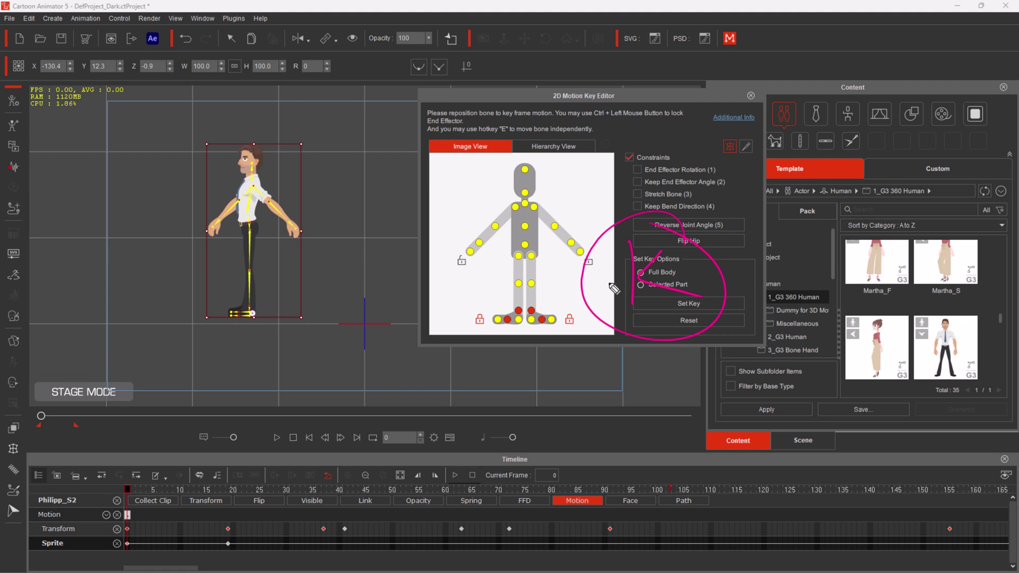
{"action": "key", "text": "ctrl+alt+shift+c"}
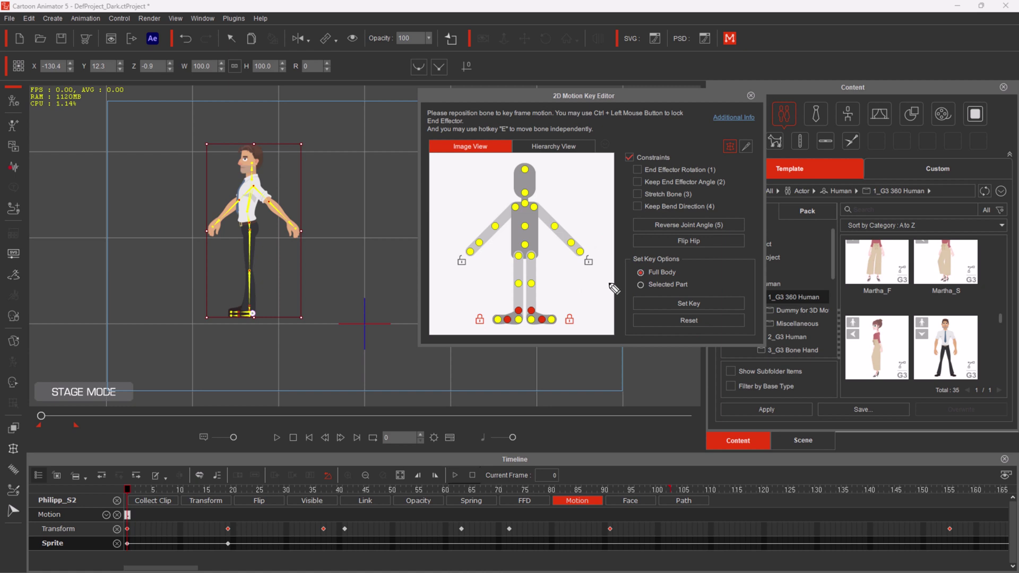
{"action": "mouse_move", "coordinate": [735, 177]}
{"action": "left_mouse_down"}
{"action": "mouse_move", "coordinate": [615, 134]}
{"action": "mouse_move", "coordinate": [676, 254]}
{"action": "mouse_move", "coordinate": [730, 160]}
{"action": "left_mouse_up"}
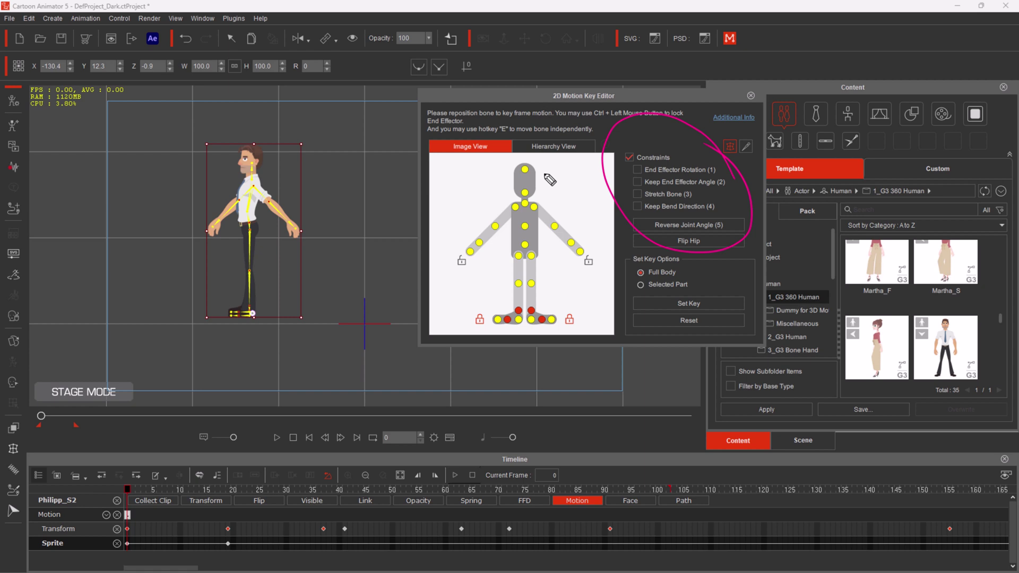